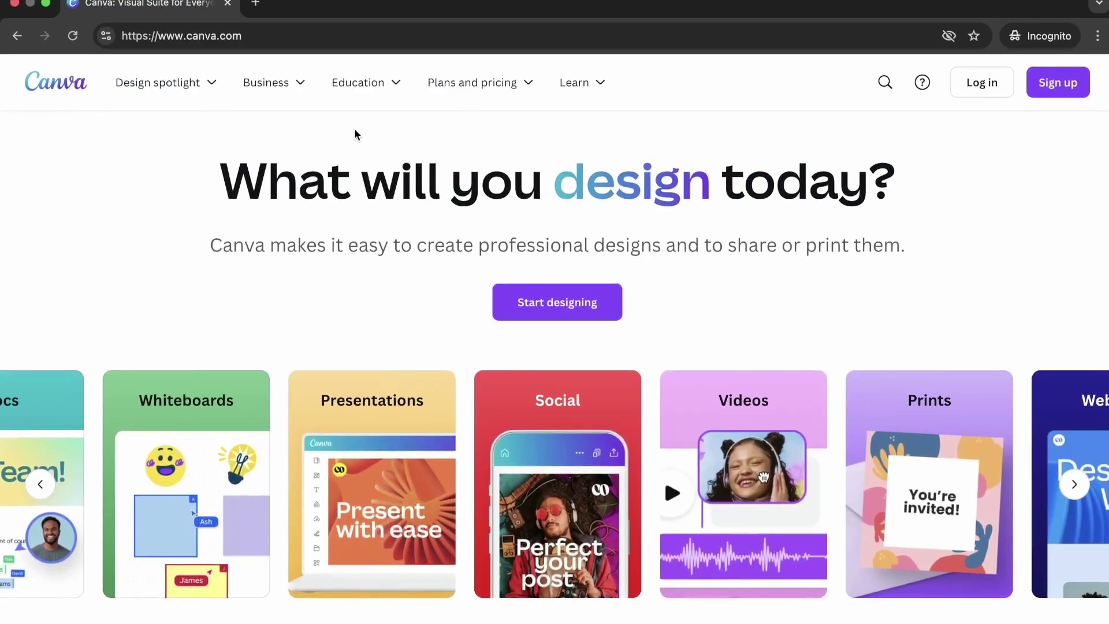
- Dismiss the sign-up prompt that appears over the Projects page
scroll(201, 219, down, 1)
scroll(200, 218, up, 1)
click(358, 38)
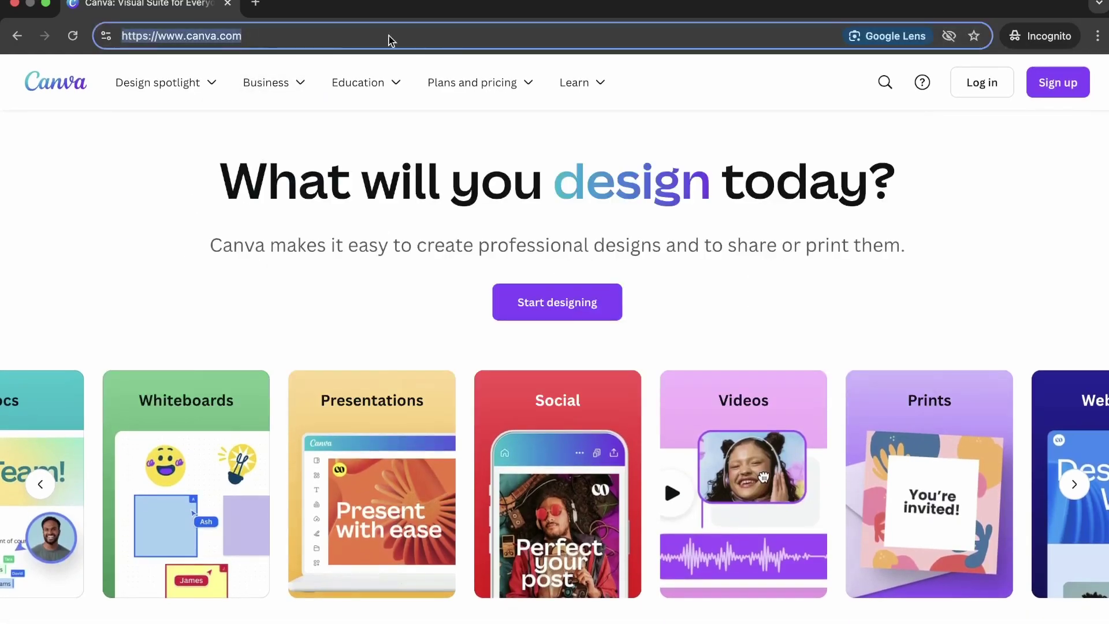
click(815, 147)
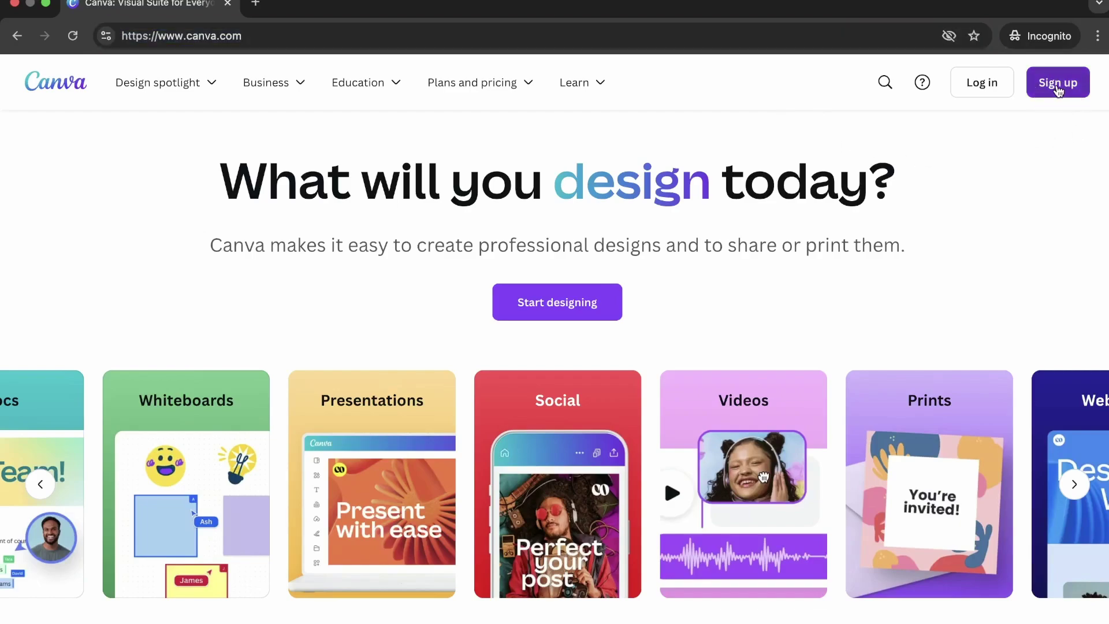
click(1058, 88)
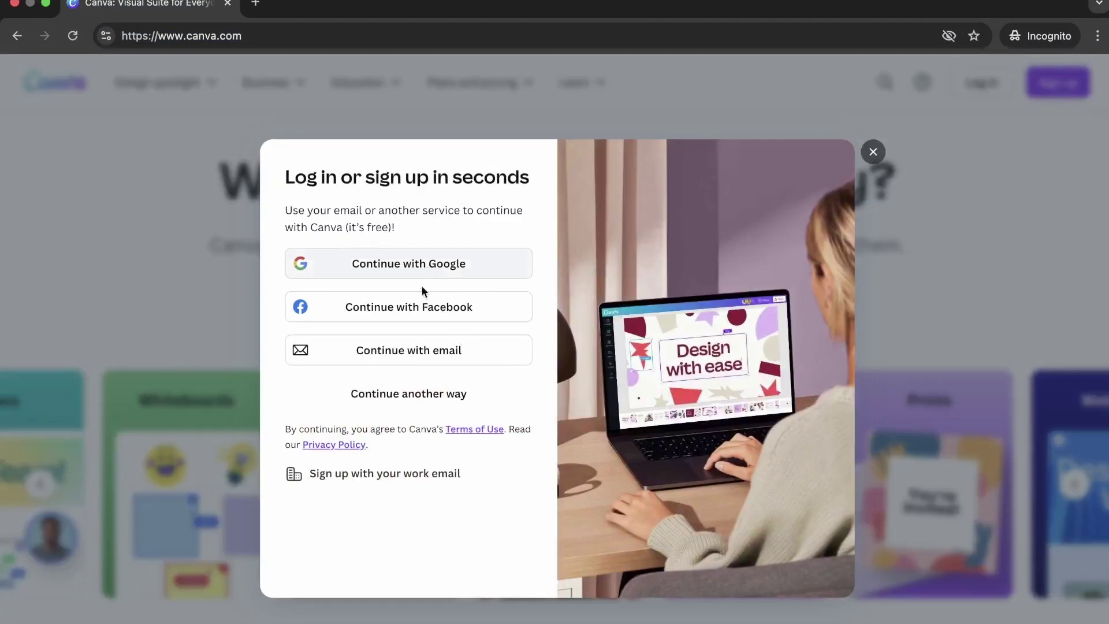
click(872, 153)
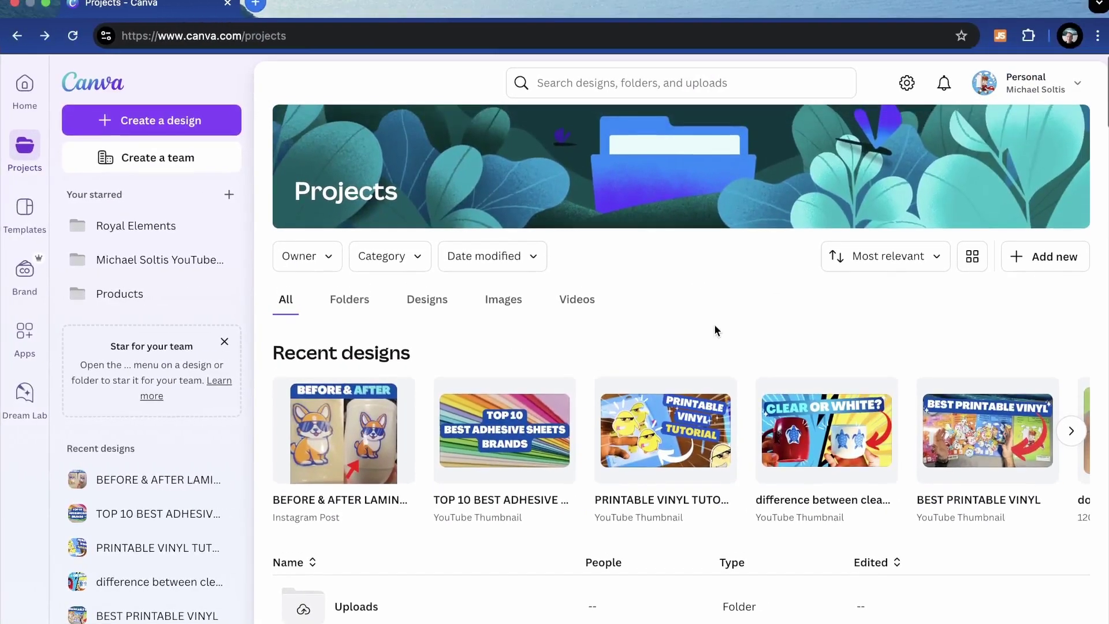
- Page through Recent designs to the oldest entries and start Create a design
scroll(665, 587, down, 1)
scroll(666, 588, up, 1)
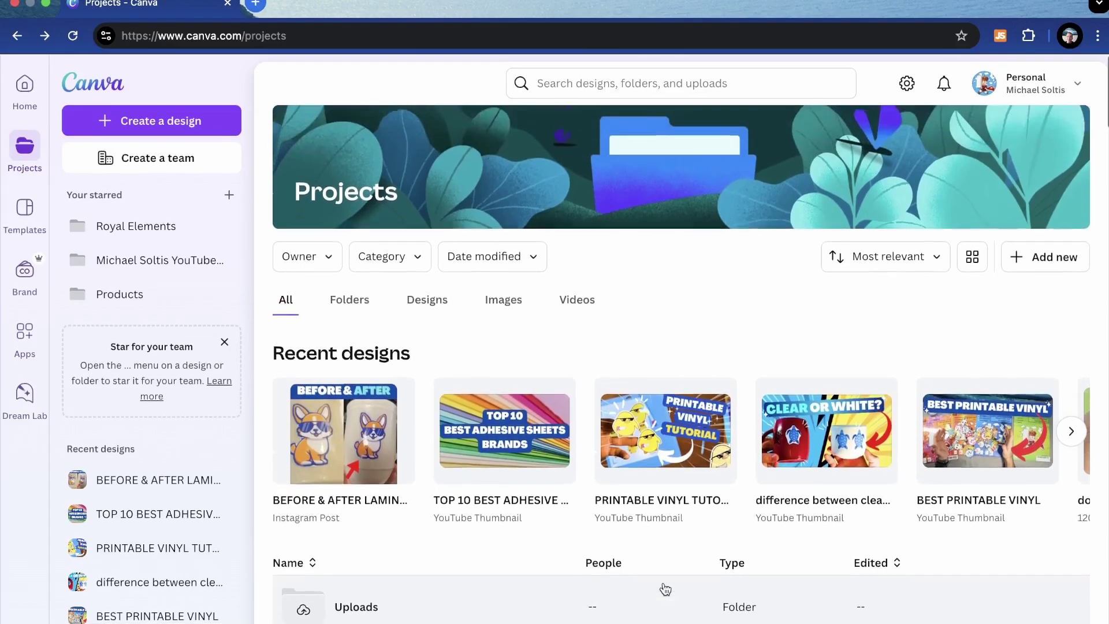
click(1070, 431)
click(1071, 430)
click(1071, 431)
click(1070, 430)
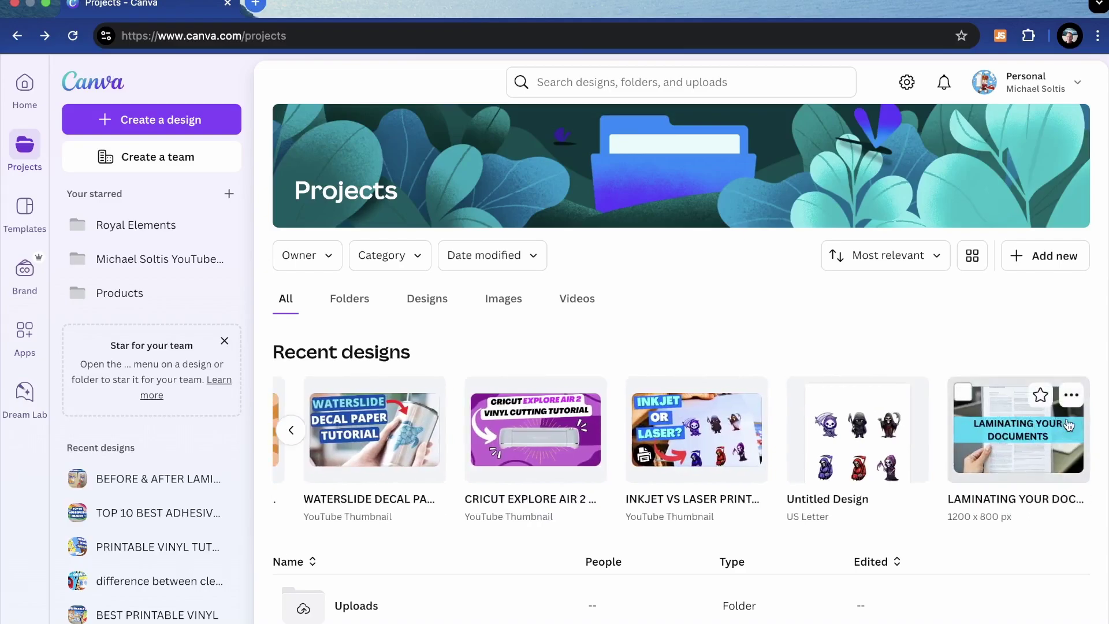
drag(1068, 425, 1047, 341)
drag(781, 332, 756, 320)
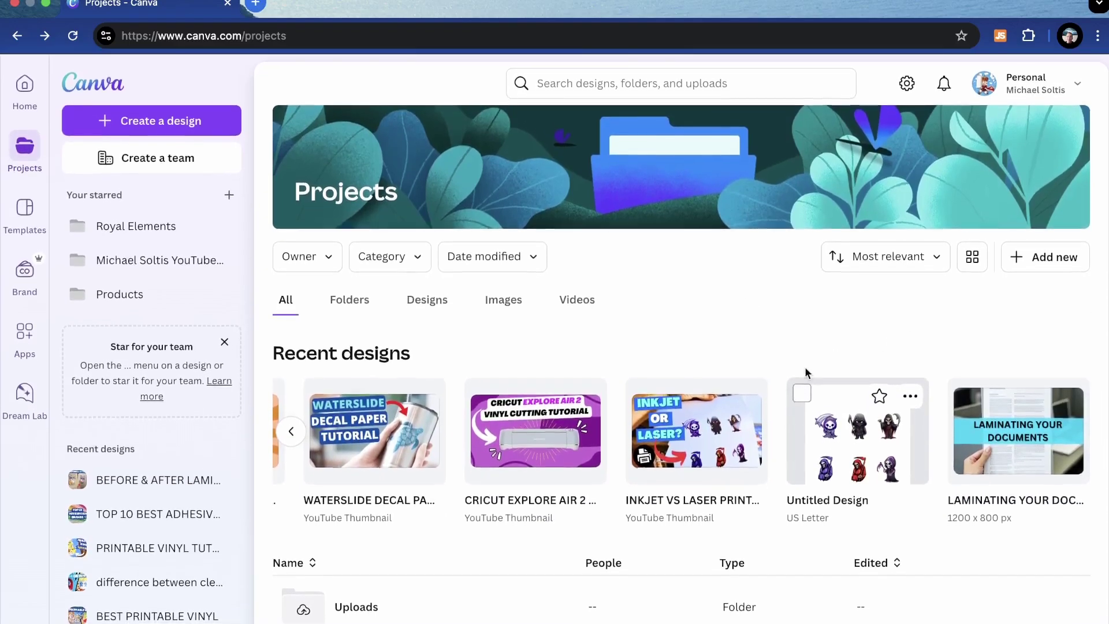
click(225, 118)
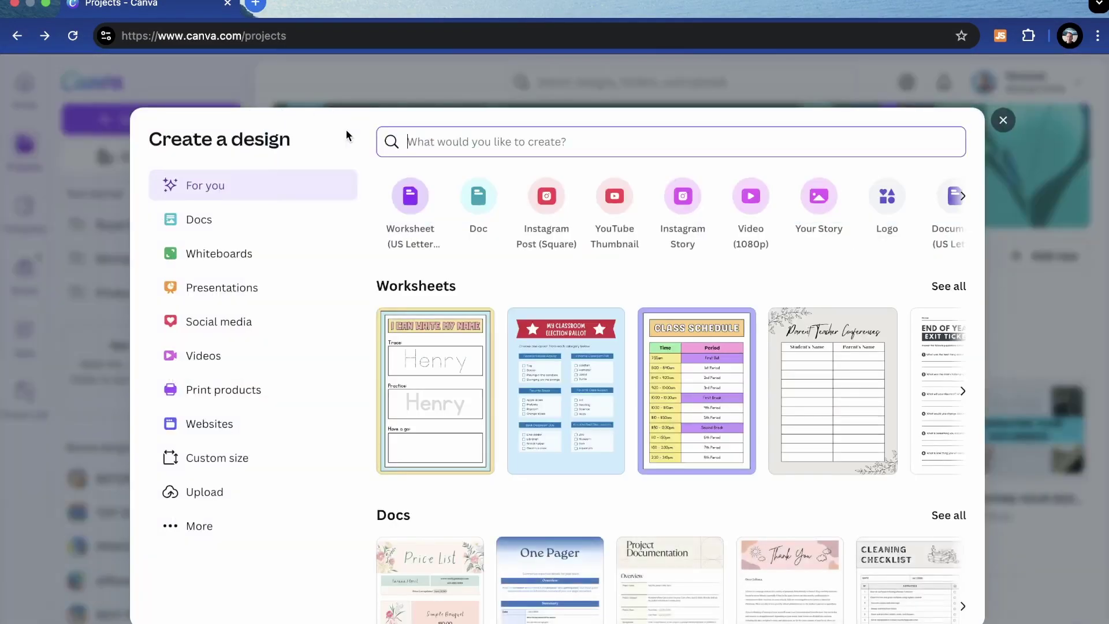
- Create a custom-size design in inches, 8.5 wide by 11 high
scroll(365, 376, down, 1)
scroll(359, 400, up, 1)
scroll(375, 483, down, 1)
scroll(374, 483, down, 5)
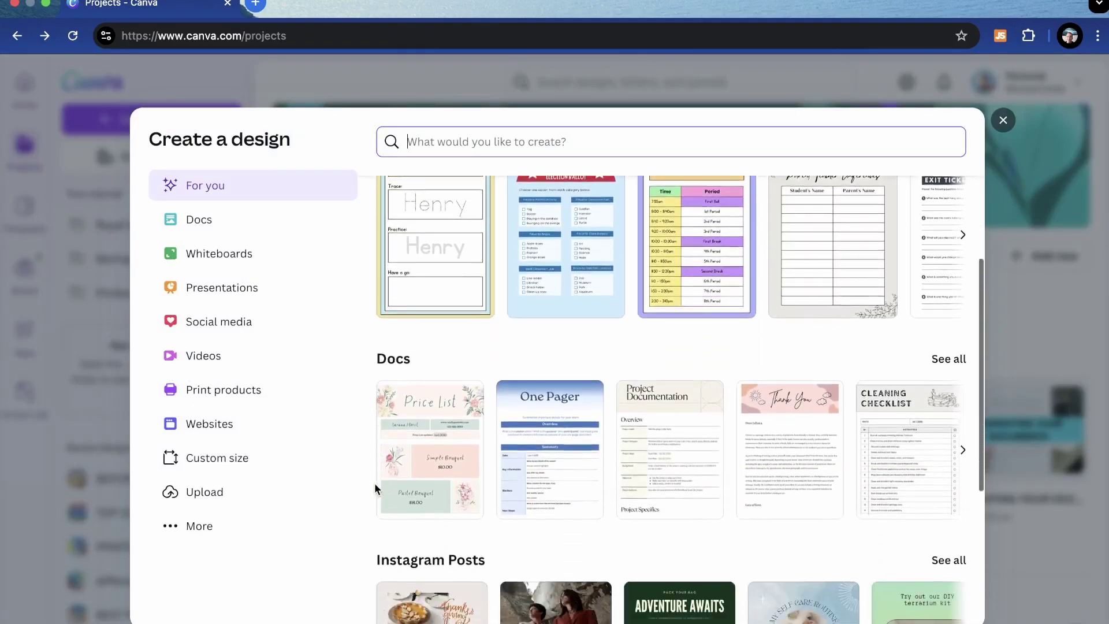
scroll(374, 483, down, 2)
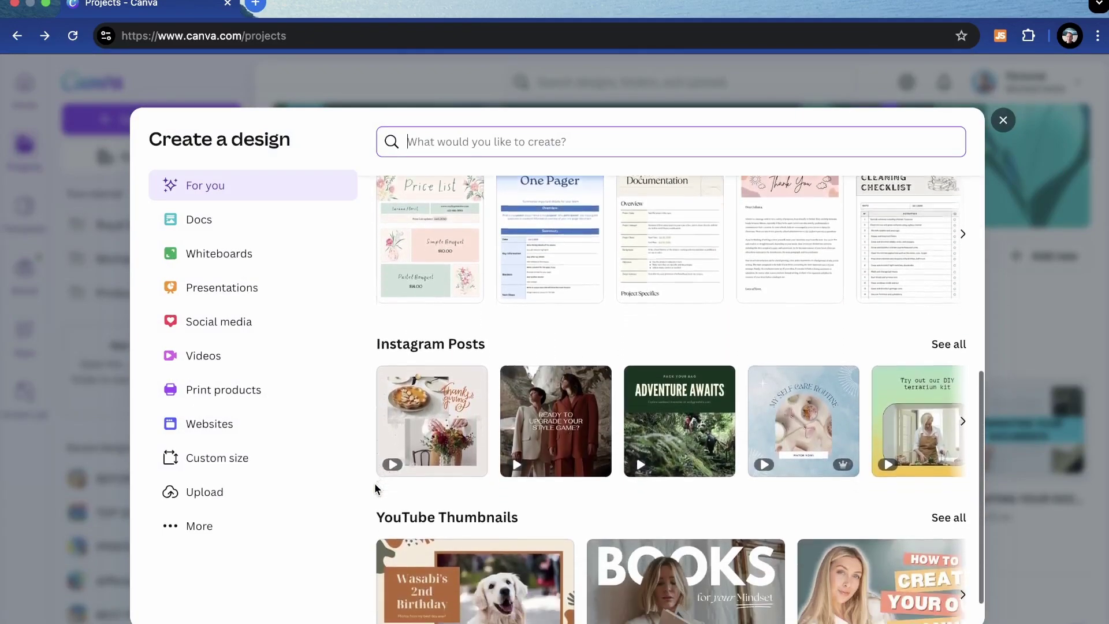
scroll(374, 483, up, 7)
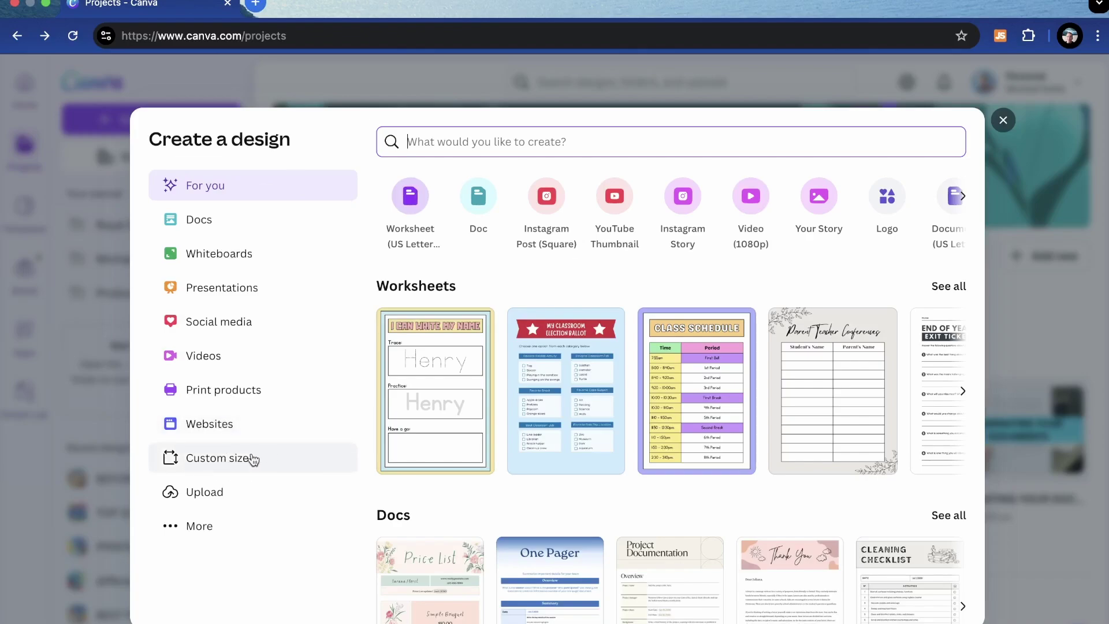
click(289, 466)
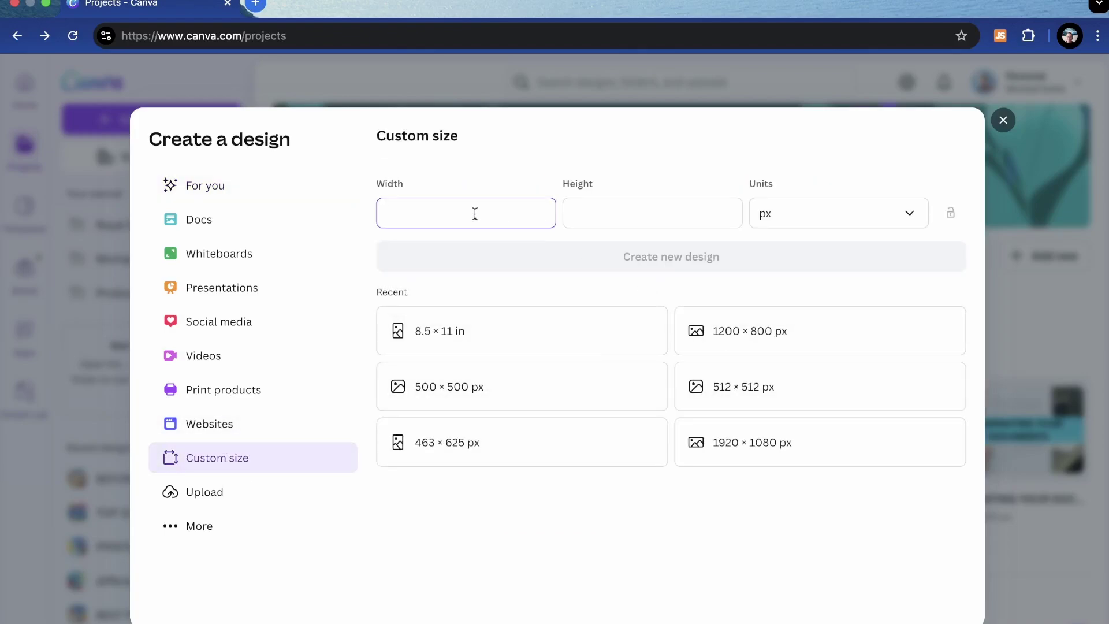
click(822, 228)
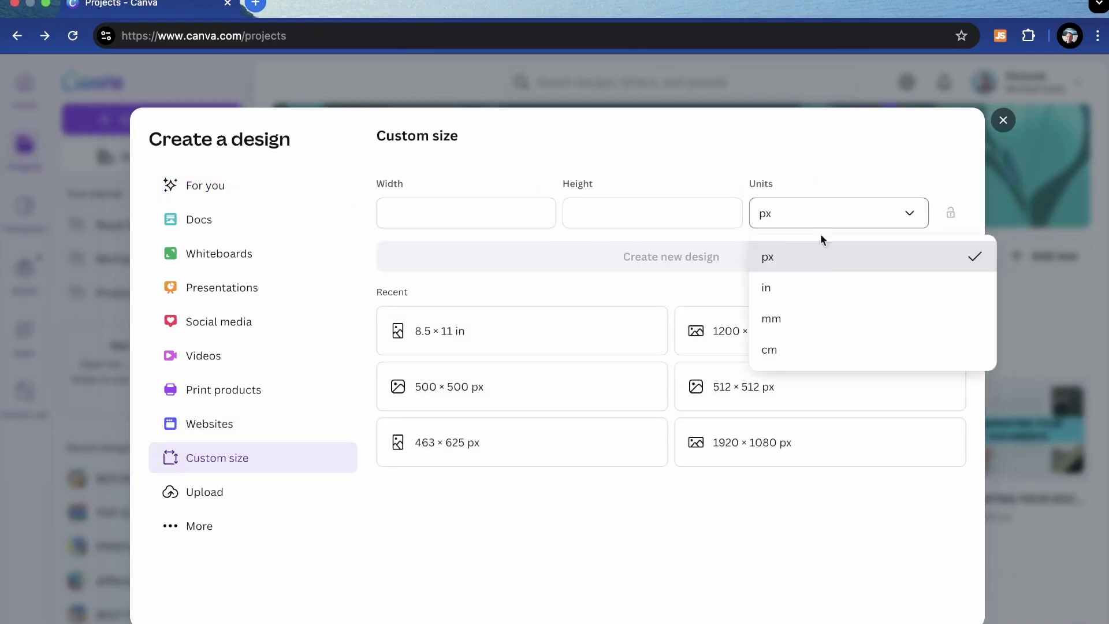
click(817, 287)
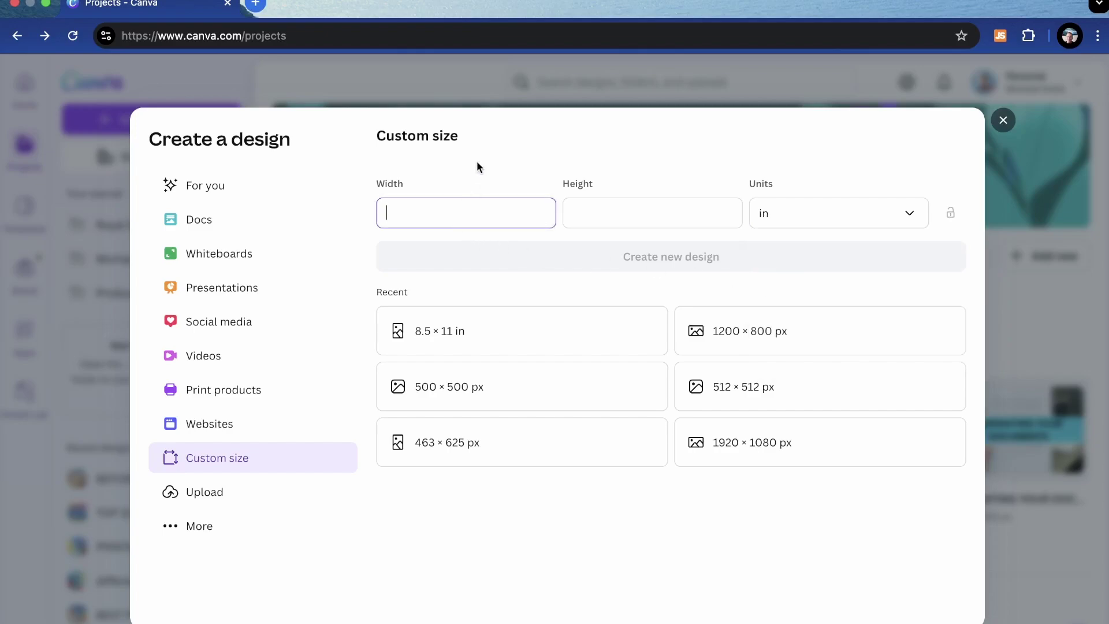
text(8.5)
click(644, 205)
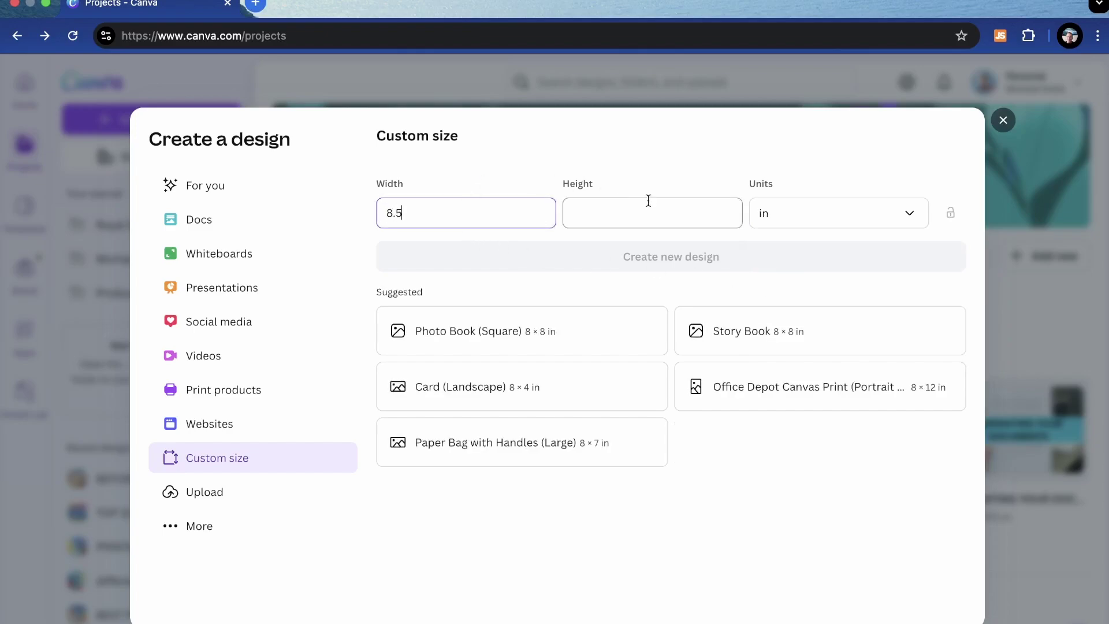
text(11)
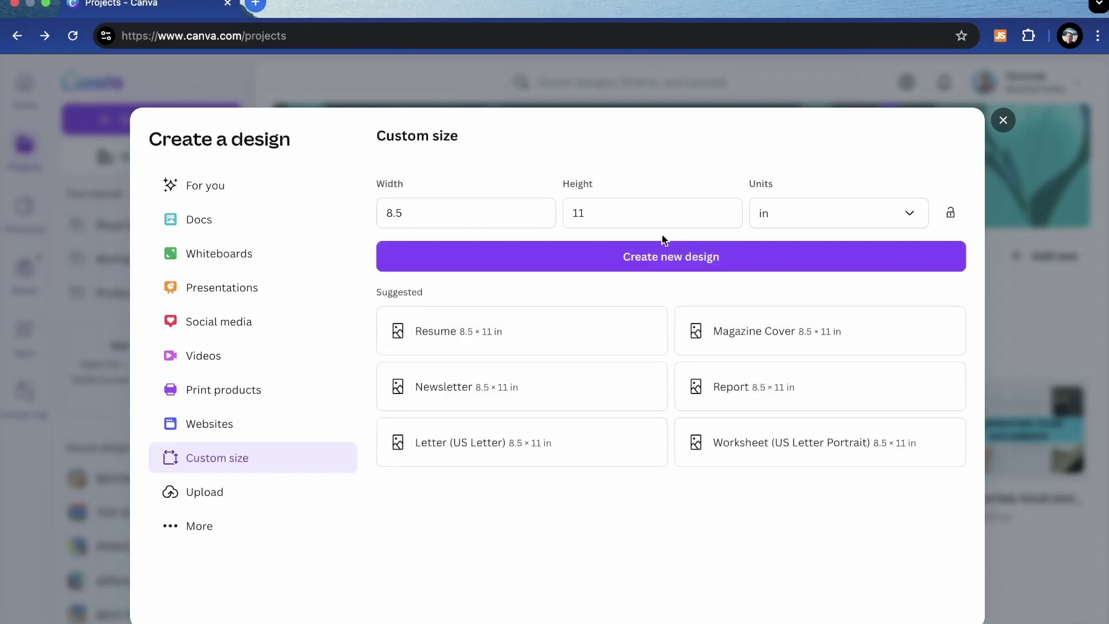
click(658, 268)
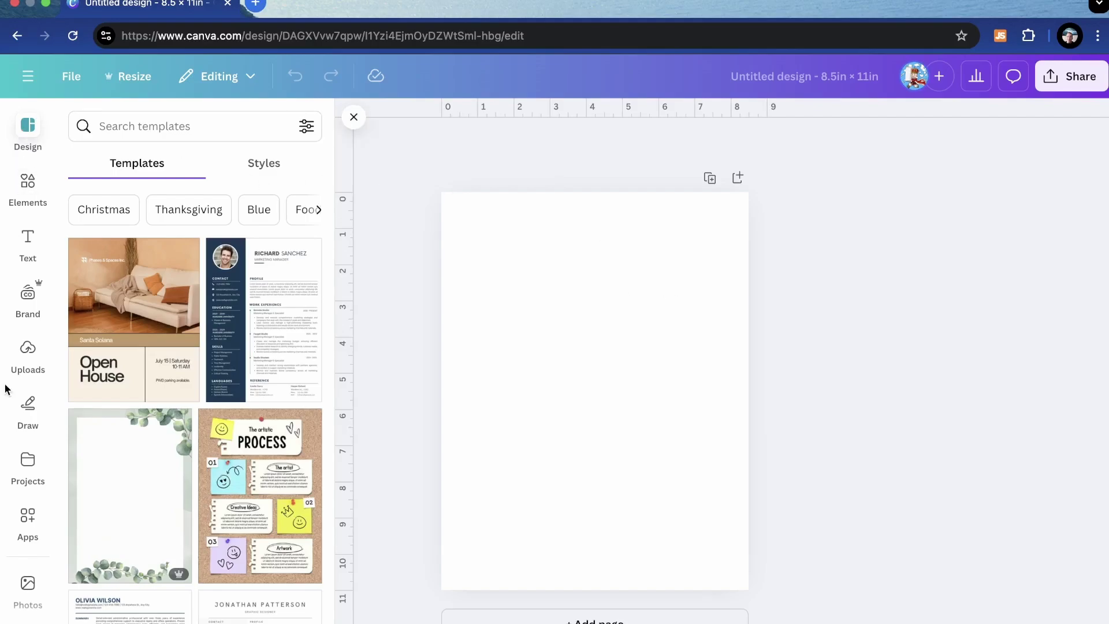
- Once the blank letter page loads, browse the side panel and switch to the element library
scroll(151, 375, down, 5)
scroll(151, 372, down, 3)
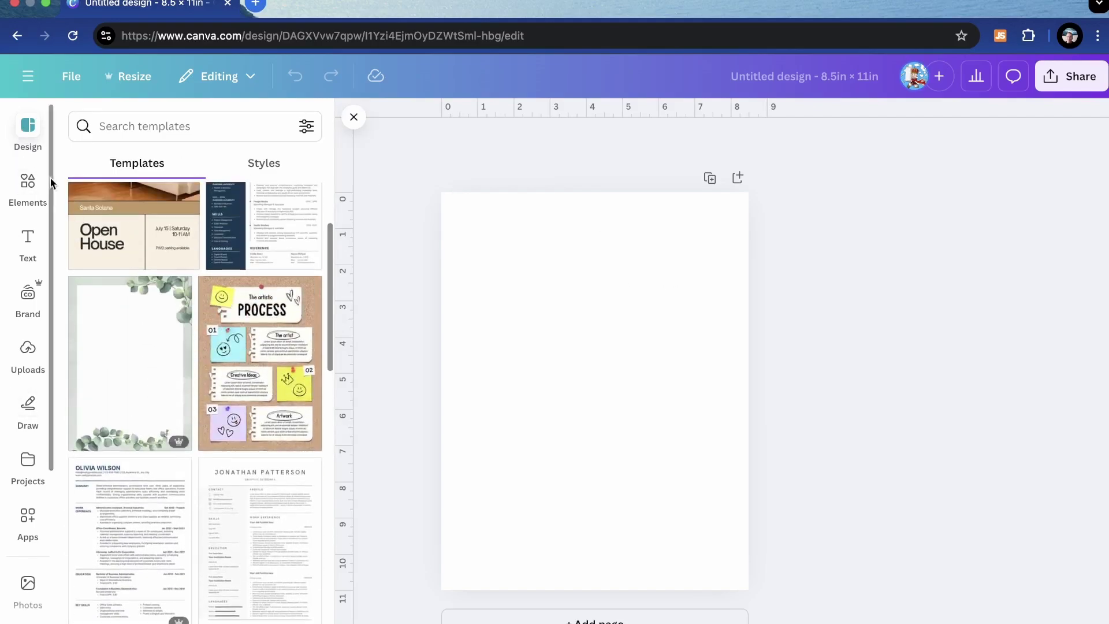
click(30, 184)
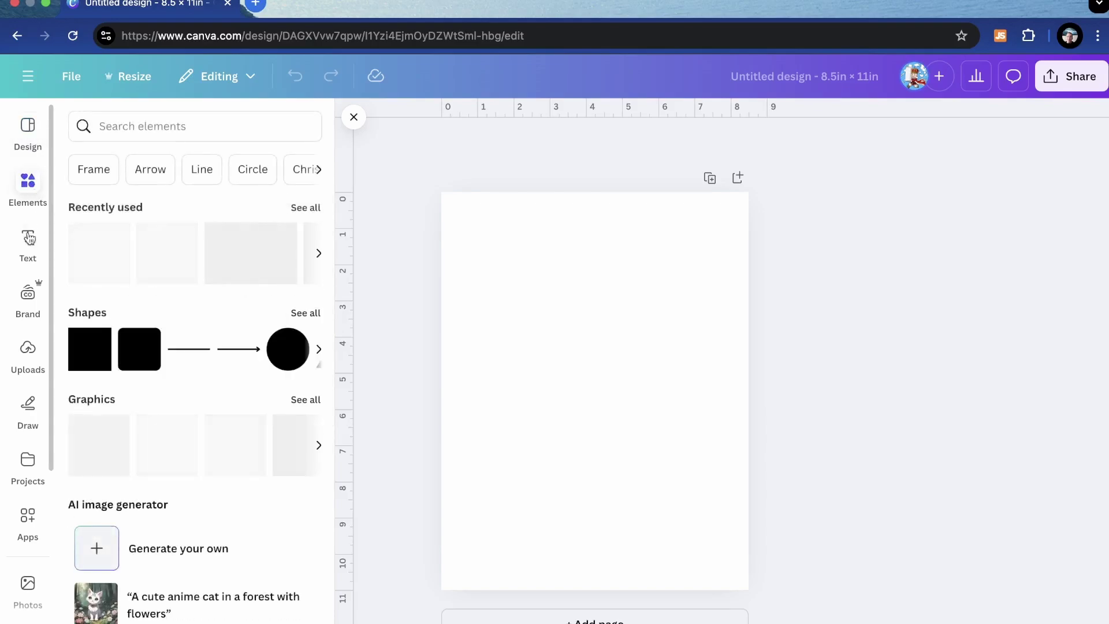
scroll(22, 403, down, 1)
scroll(22, 402, up, 1)
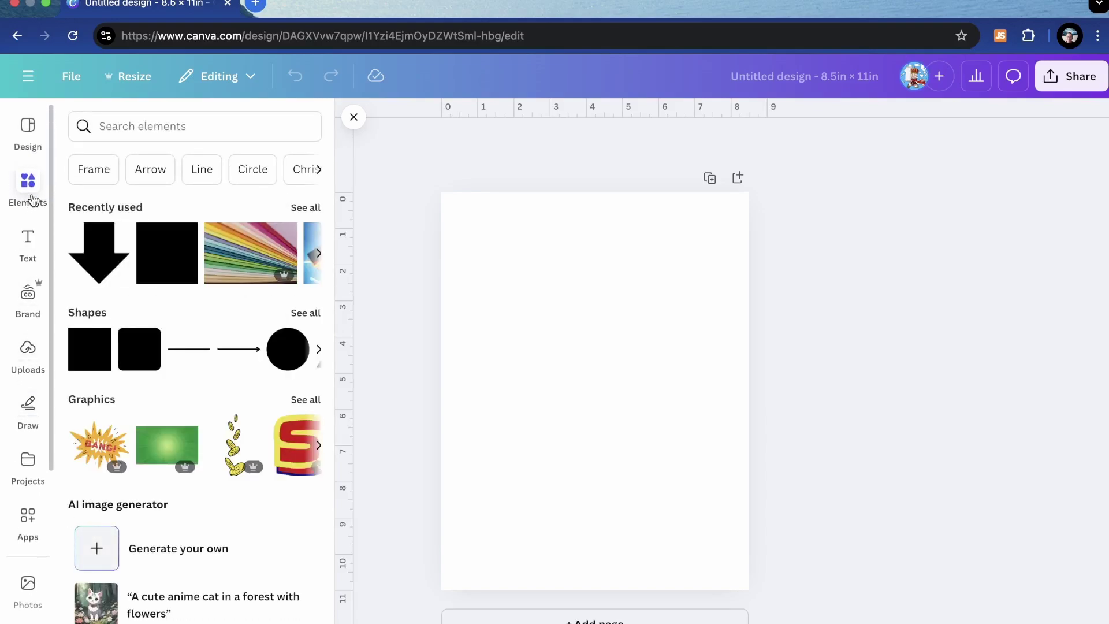
scroll(26, 266, down, 1)
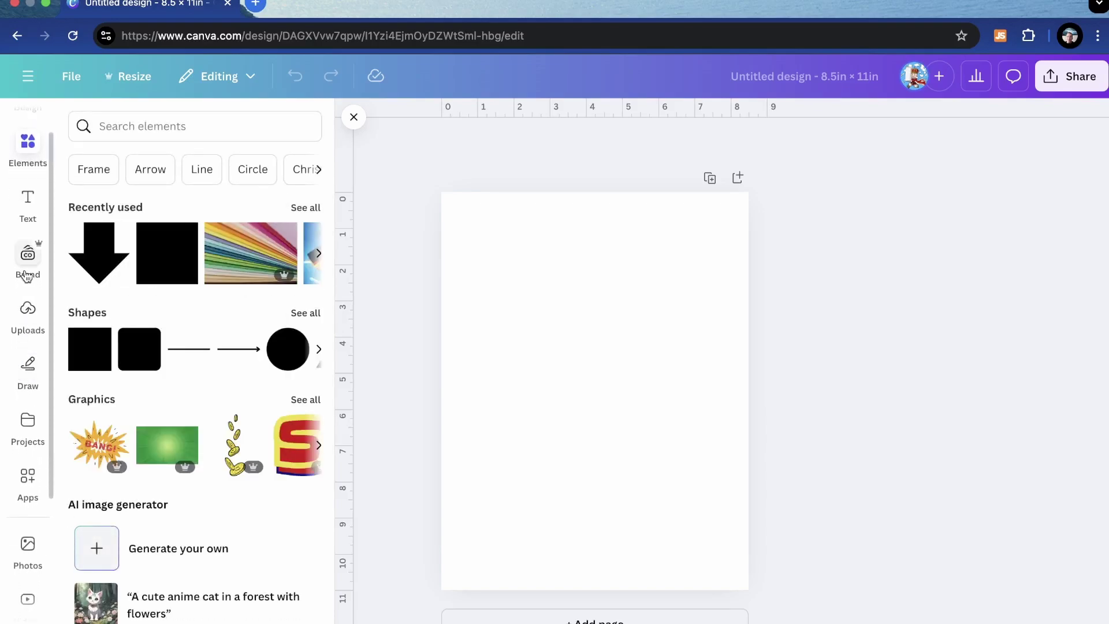
scroll(26, 267, up, 1)
- Look through the previously uploaded images, then switch to the Elements library of shapes and graphics
click(28, 349)
scroll(185, 384, down, 1)
scroll(185, 404, up, 1)
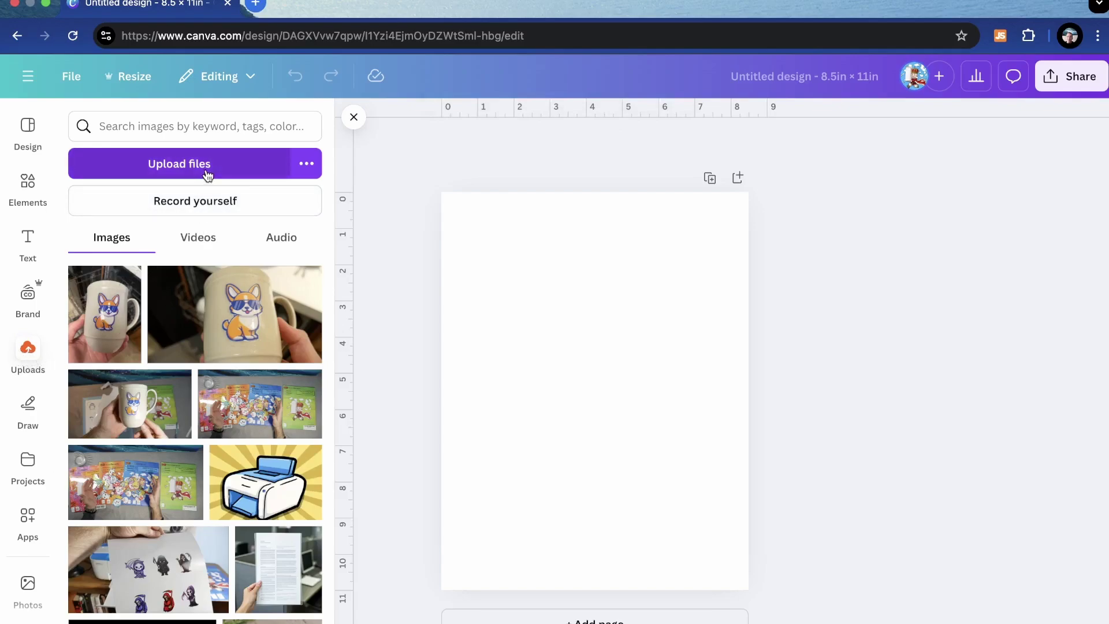
scroll(213, 367, down, 5)
scroll(214, 367, down, 3)
scroll(214, 367, up, 10)
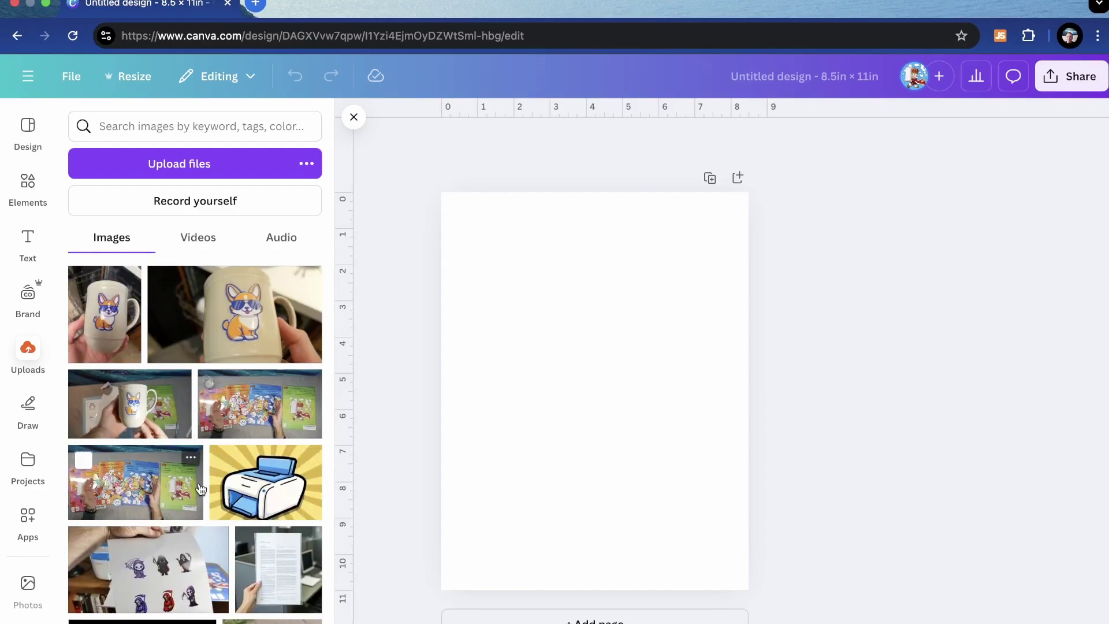
scroll(200, 488, down, 1)
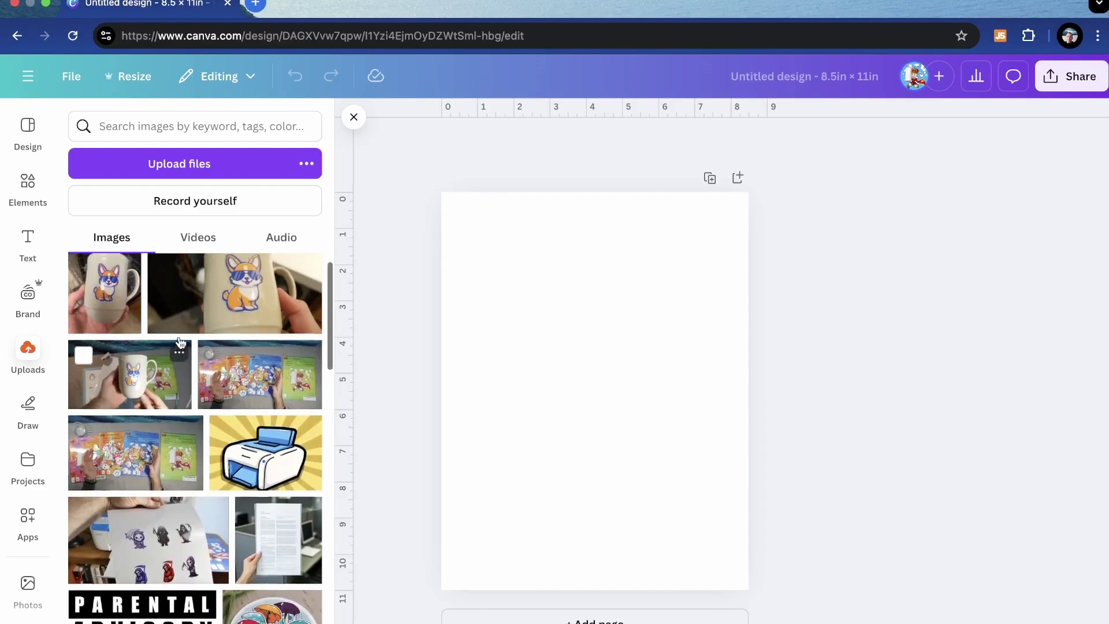
scroll(121, 329, up, 1)
scroll(241, 535, down, 2)
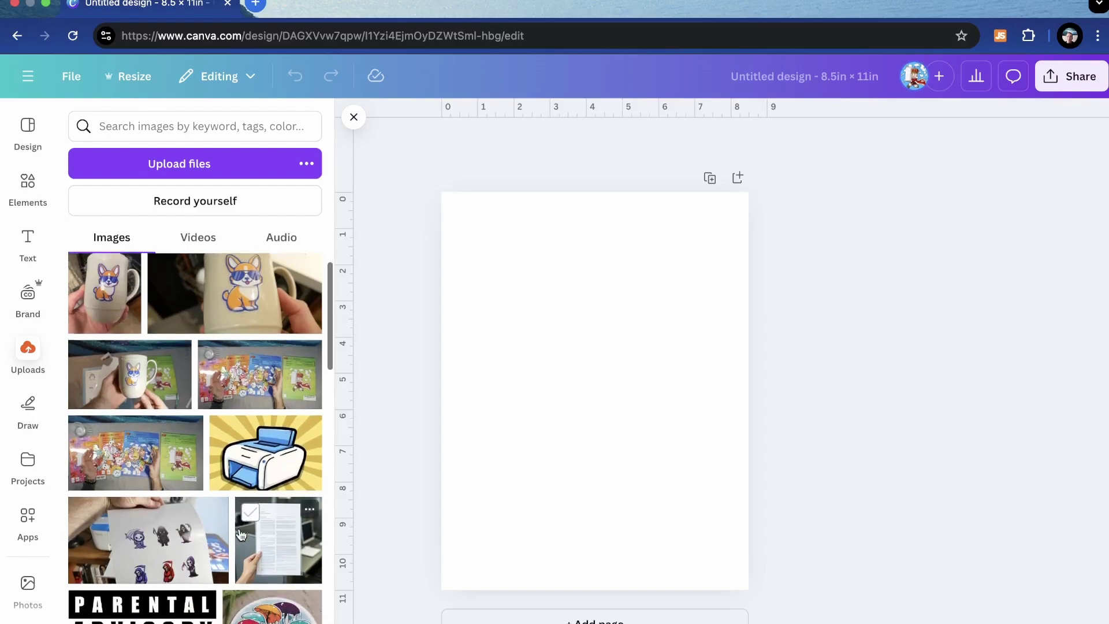
scroll(241, 534, up, 2)
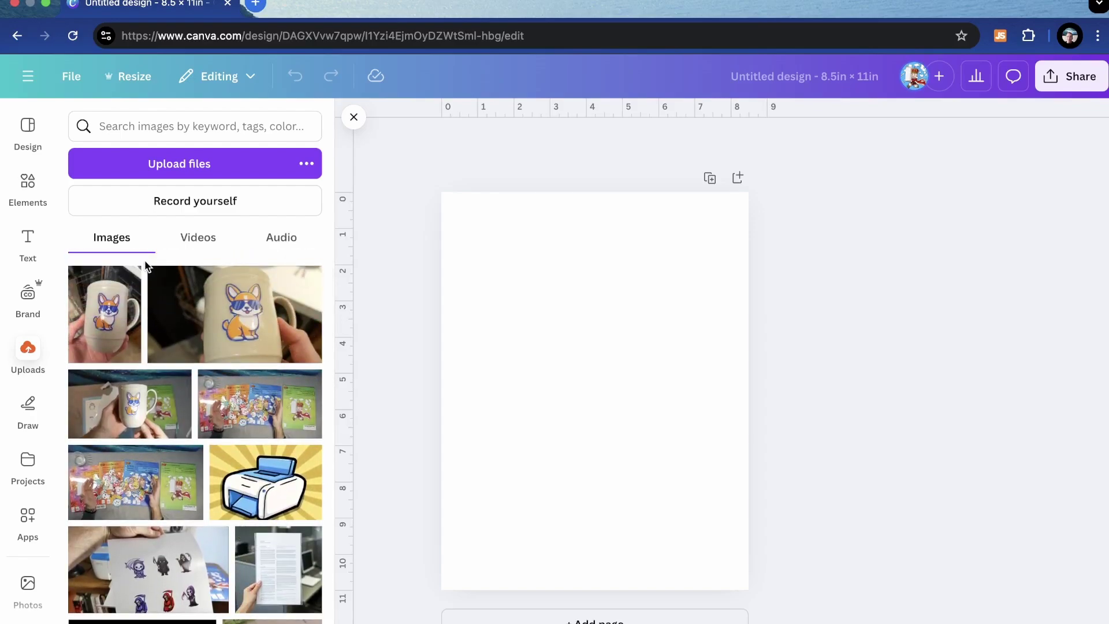
scroll(146, 330, down, 1)
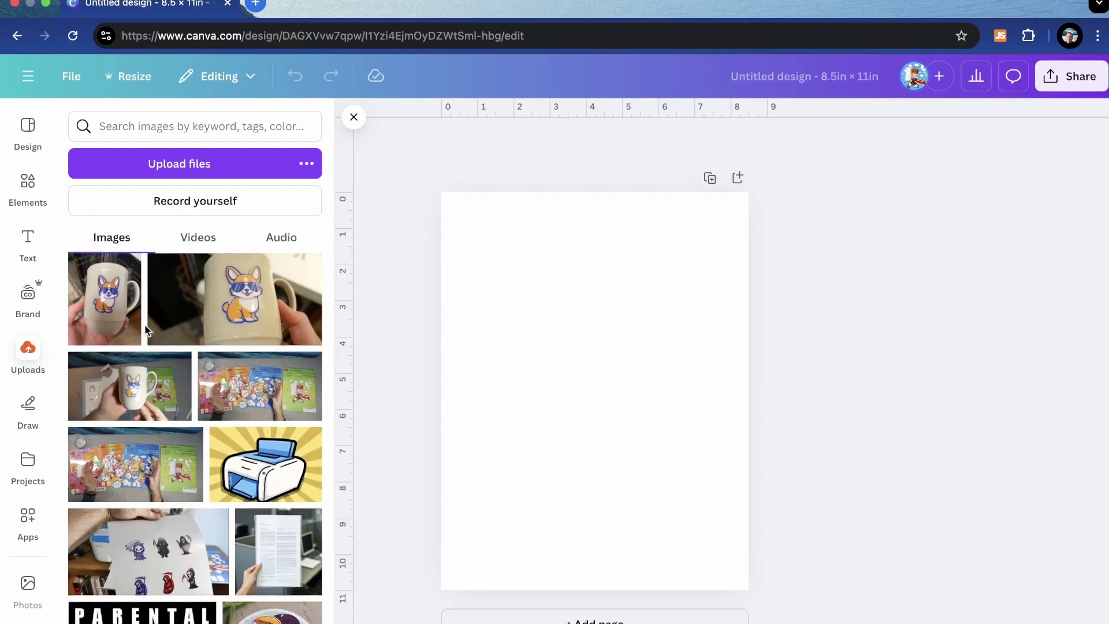
scroll(146, 329, up, 1)
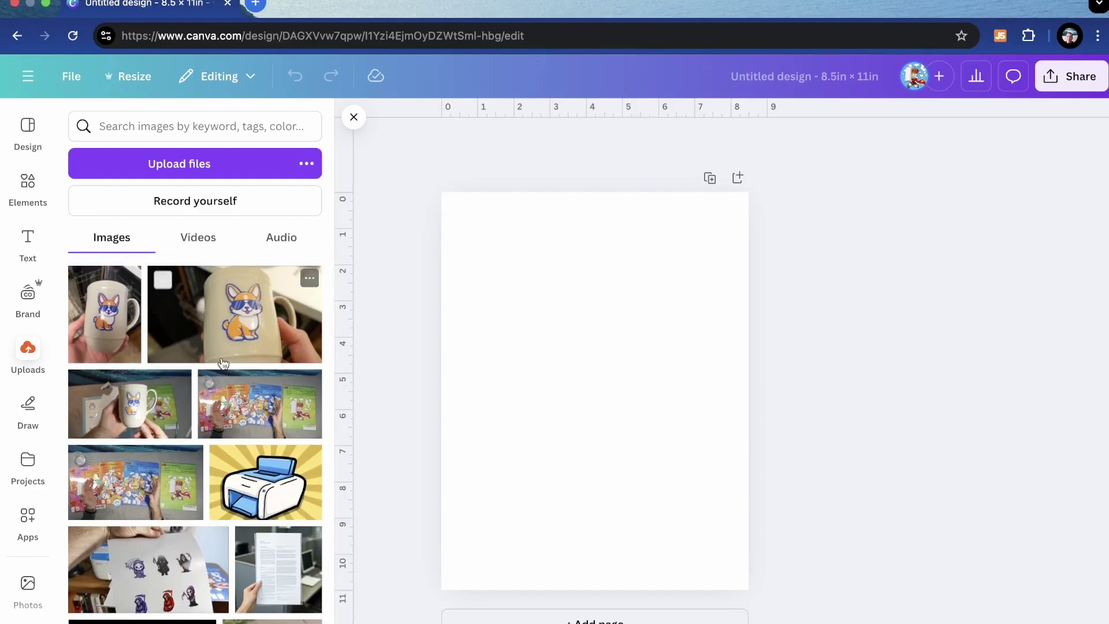
scroll(221, 442, down, 1)
scroll(241, 442, up, 1)
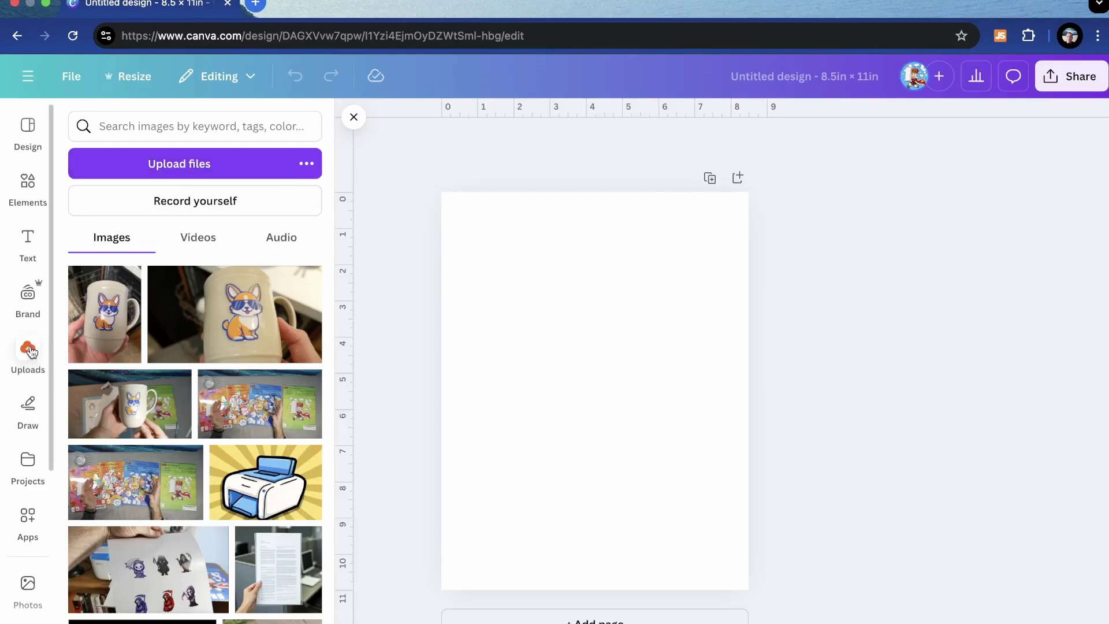
click(38, 185)
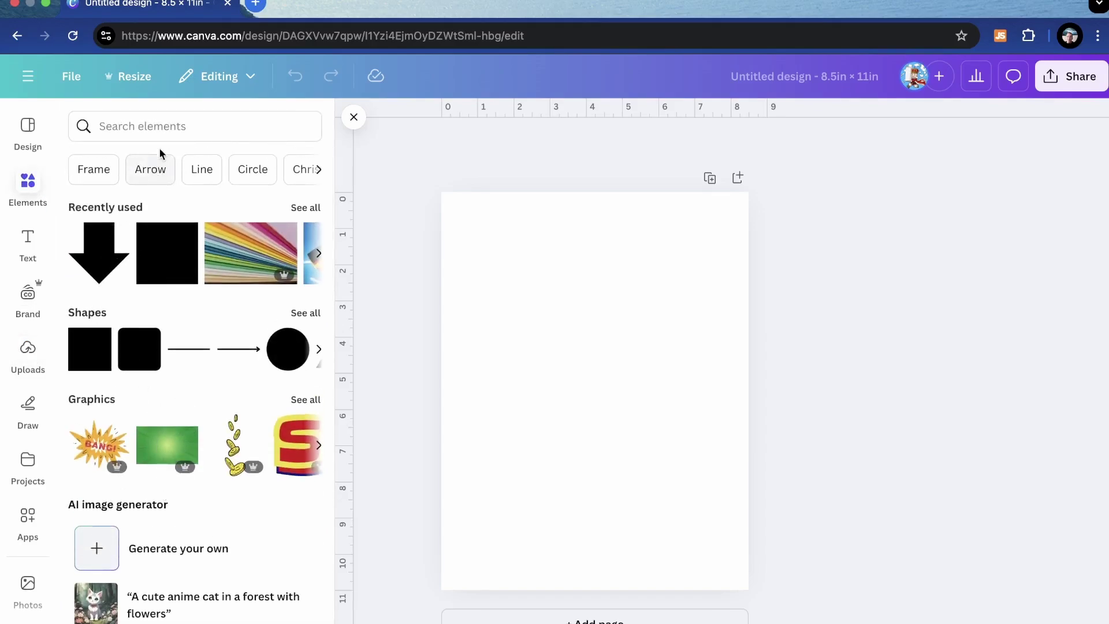
- Search Elements for 'cute animals' and show all matching graphics
click(161, 127)
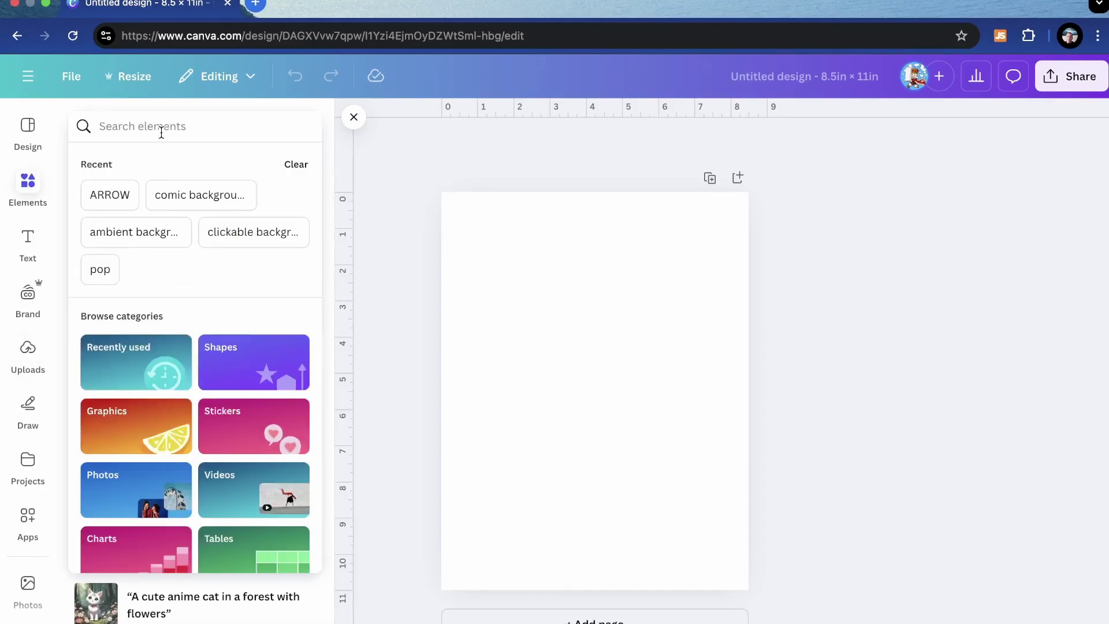
text(cute anim)
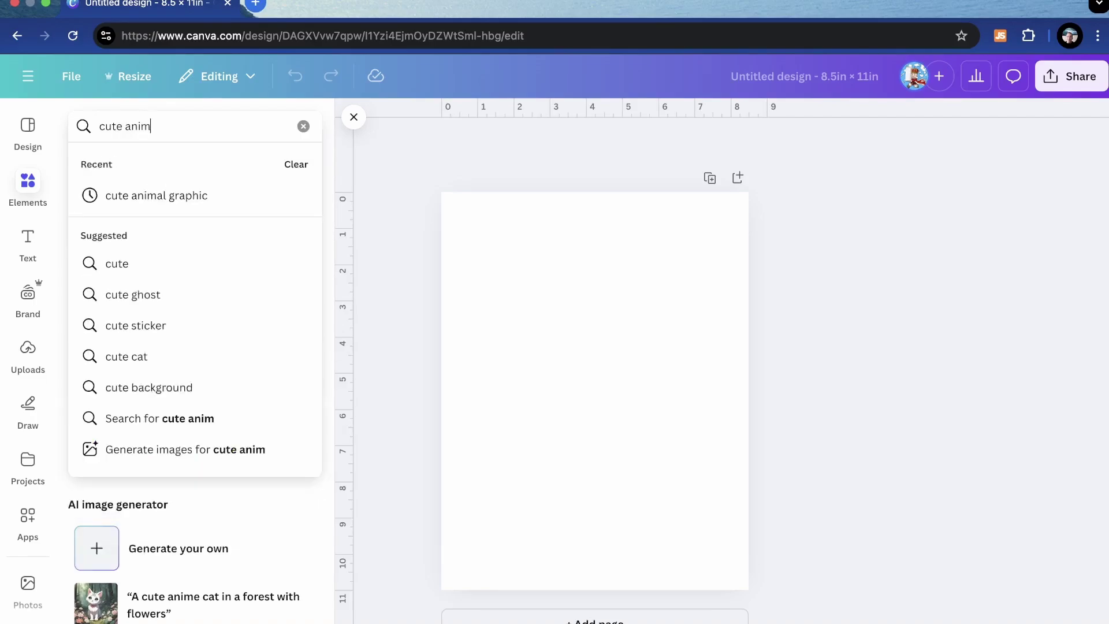
text(als)
key(Return)
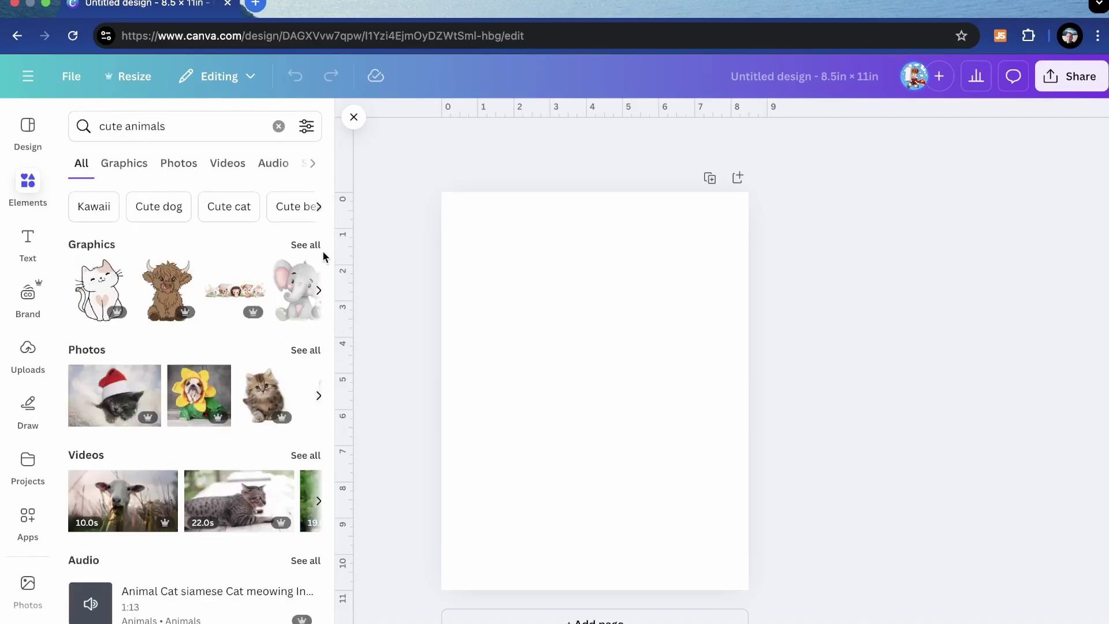
scroll(159, 431, down, 1)
scroll(159, 431, up, 1)
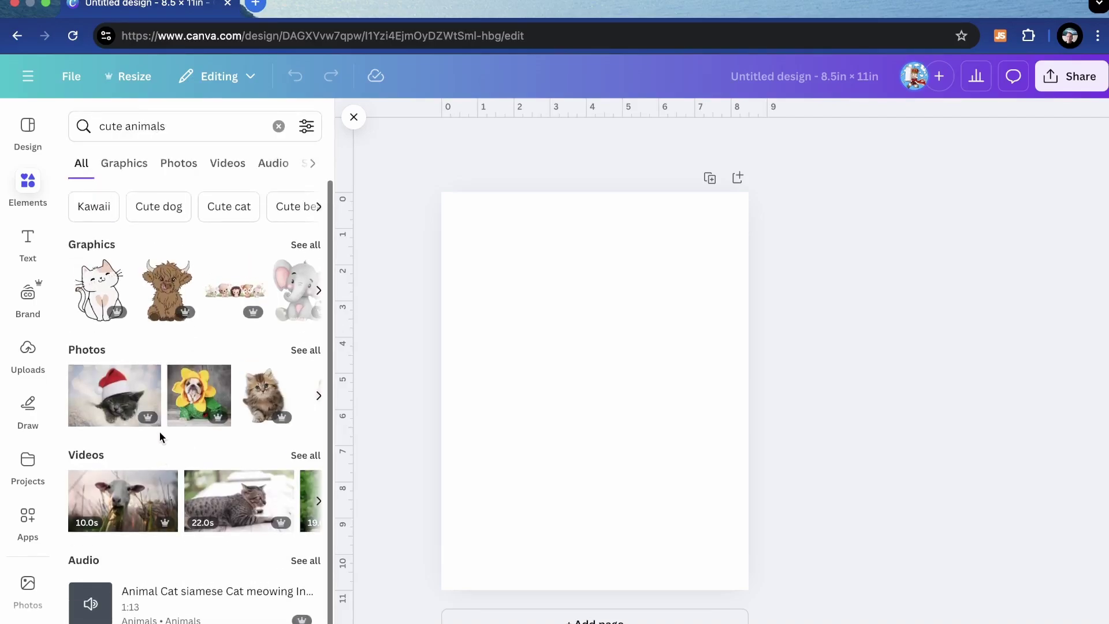
click(307, 243)
scroll(144, 509, down, 3)
scroll(144, 511, down, 3)
scroll(239, 459, up, 5)
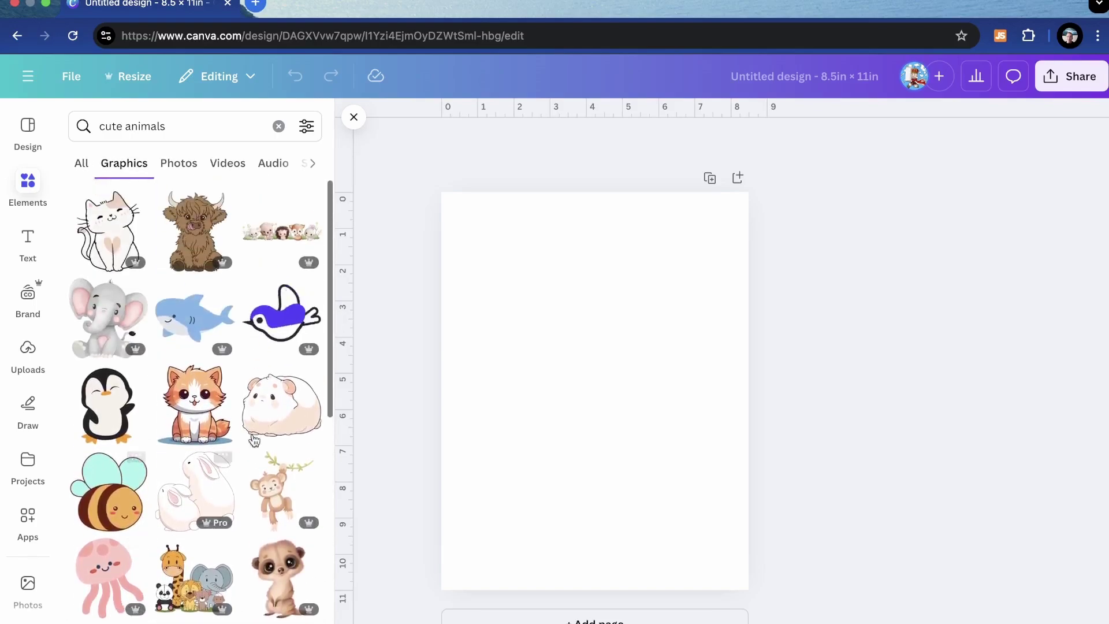
scroll(287, 322, down, 5)
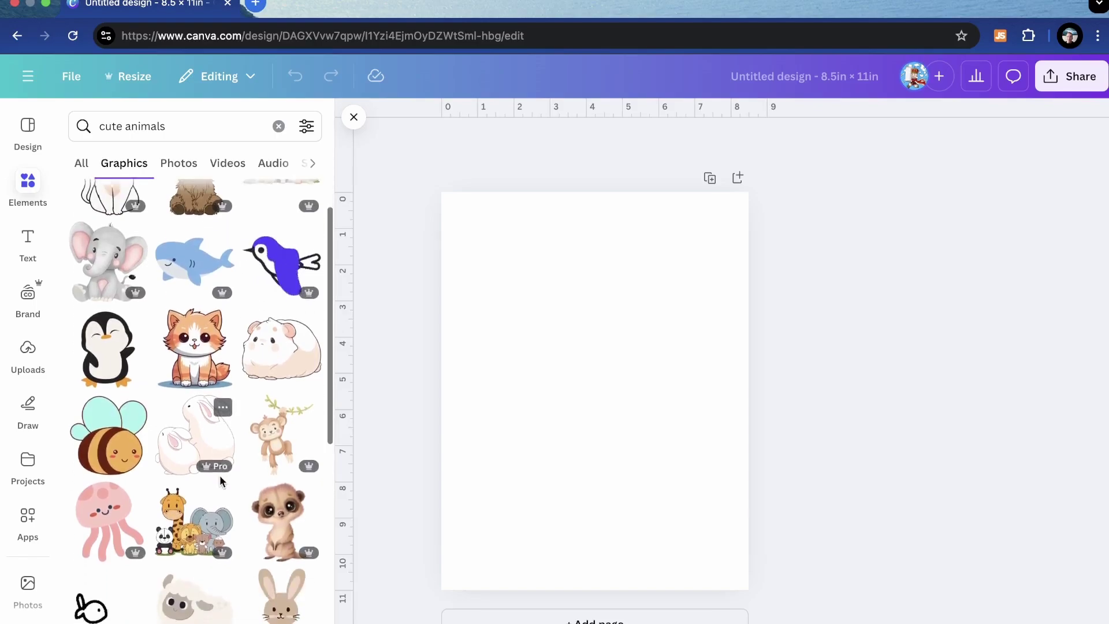
scroll(199, 594, up, 5)
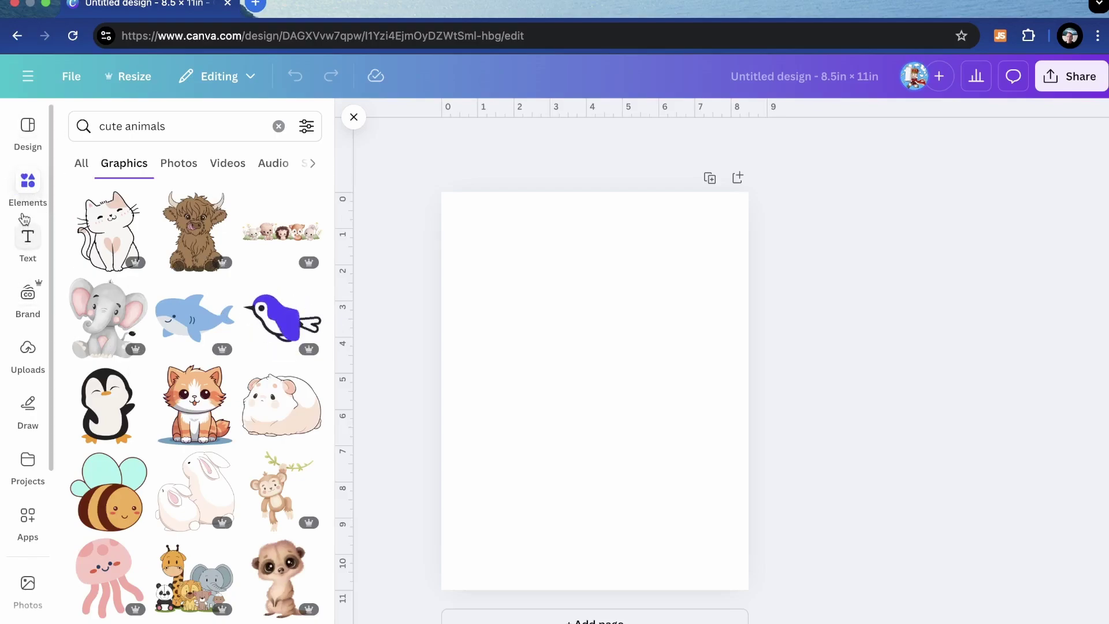
- Add the plain penguin and the knit-hat penguin graphics to the page
click(181, 125)
click(240, 107)
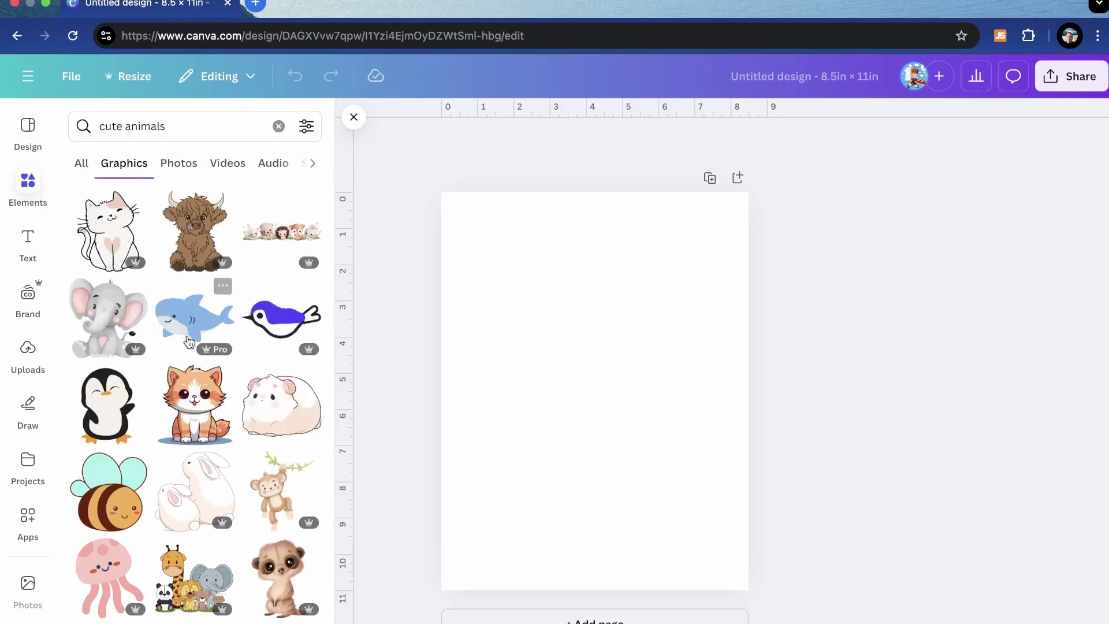
scroll(137, 367, down, 1)
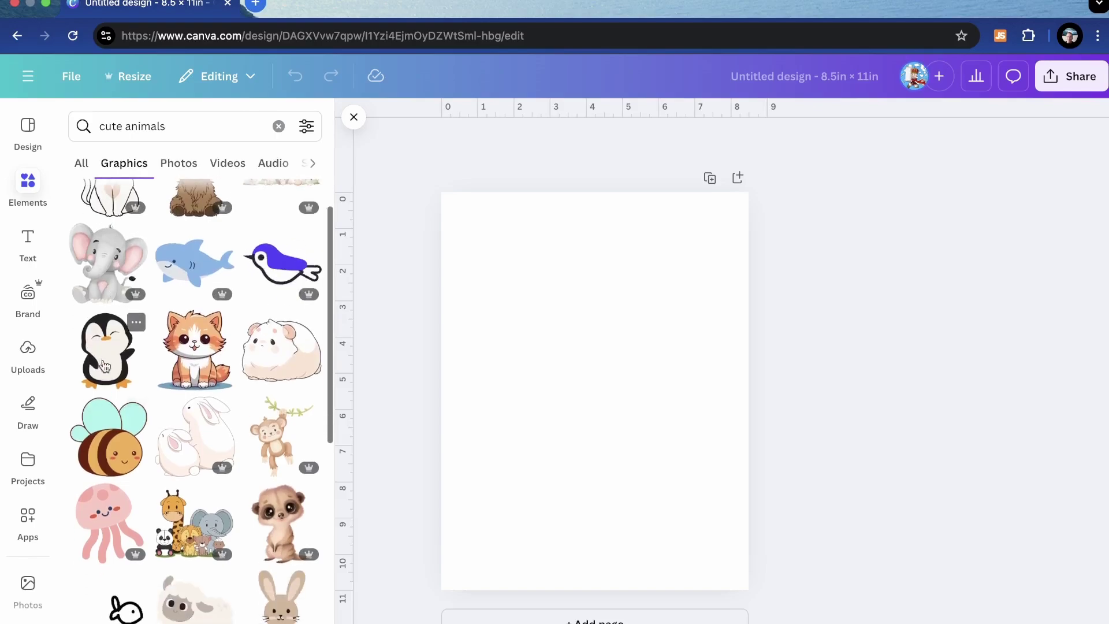
click(137, 366)
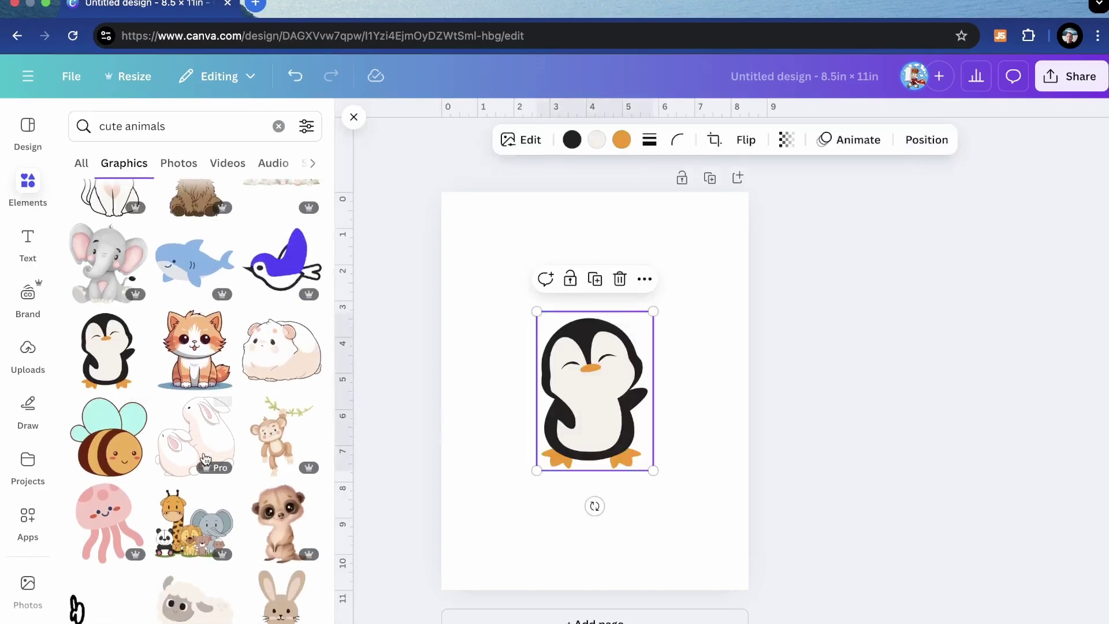
scroll(206, 460, down, 2)
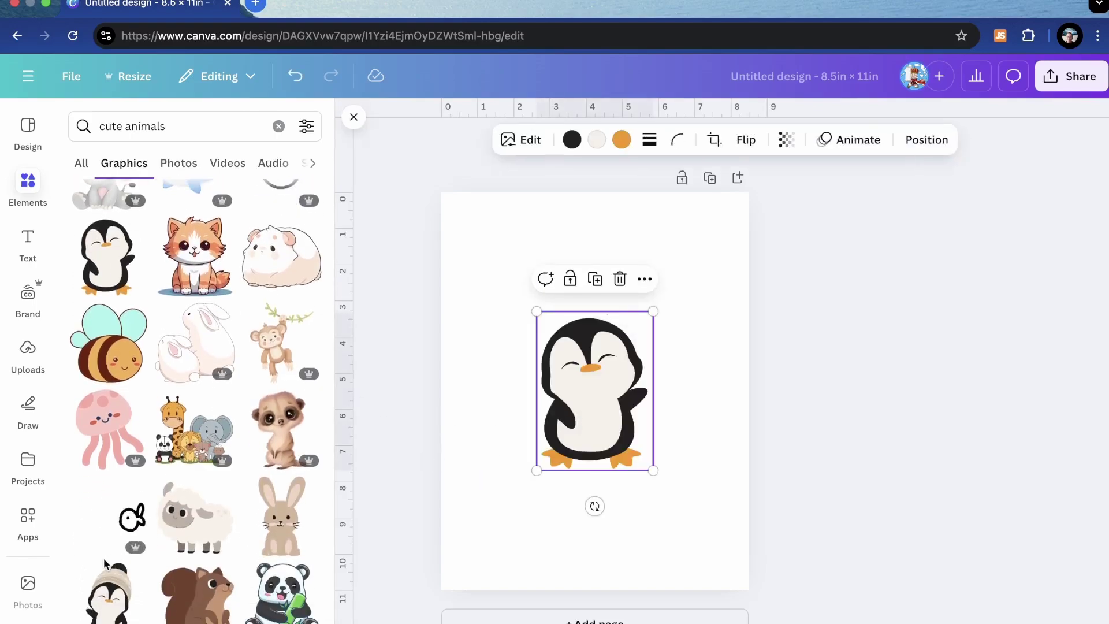
scroll(197, 474, up, 3)
scroll(222, 445, down, 4)
scroll(221, 445, down, 1)
scroll(174, 416, up, 4)
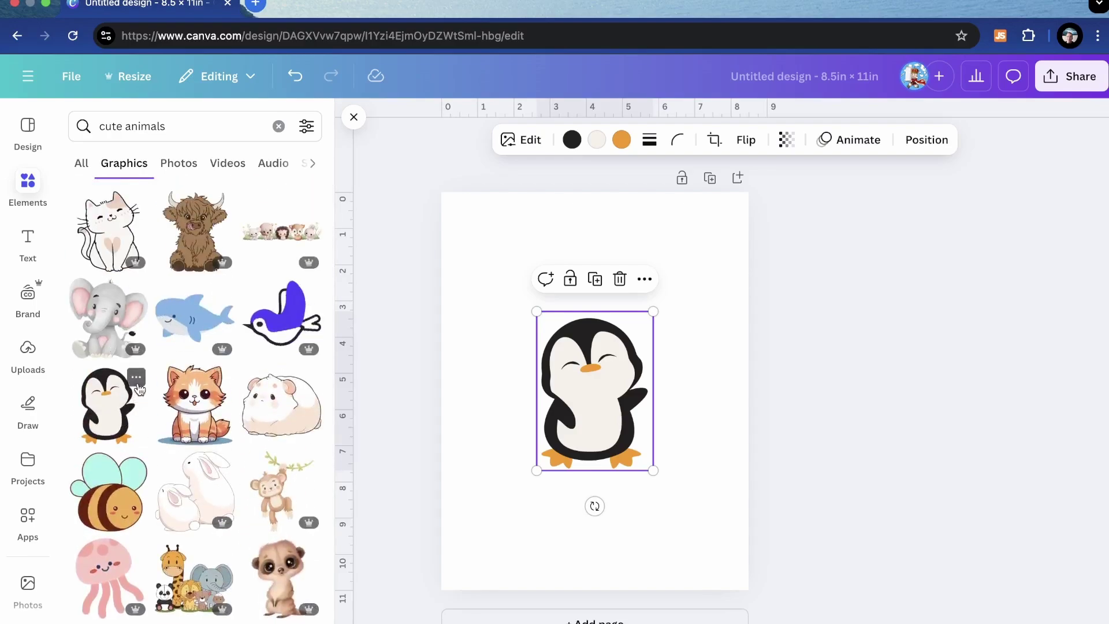
click(137, 382)
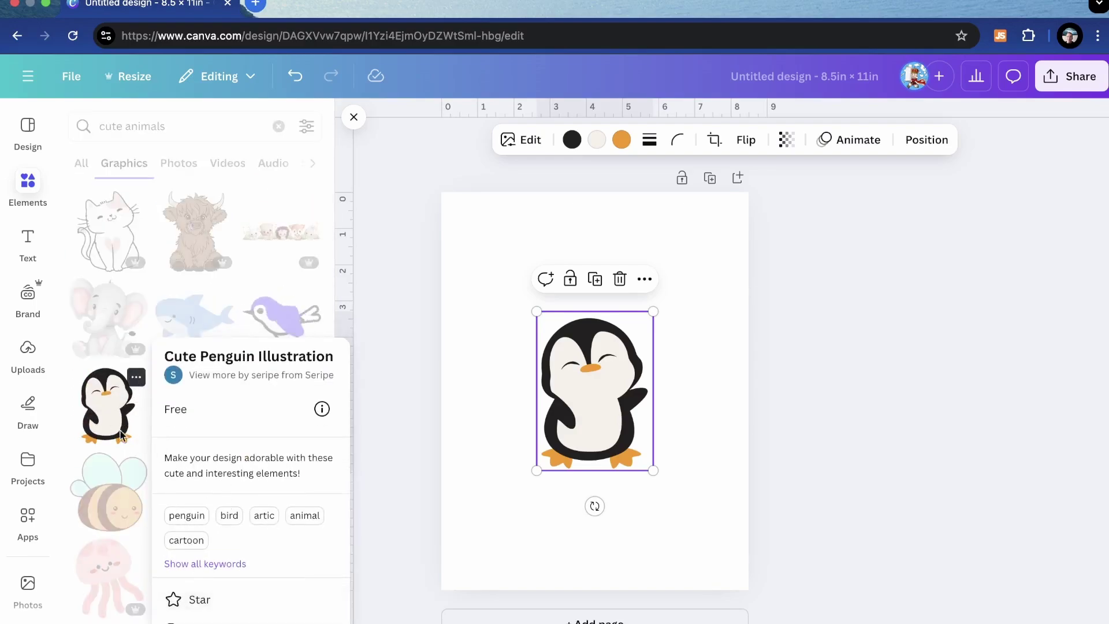
click(64, 393)
scroll(81, 410, down, 6)
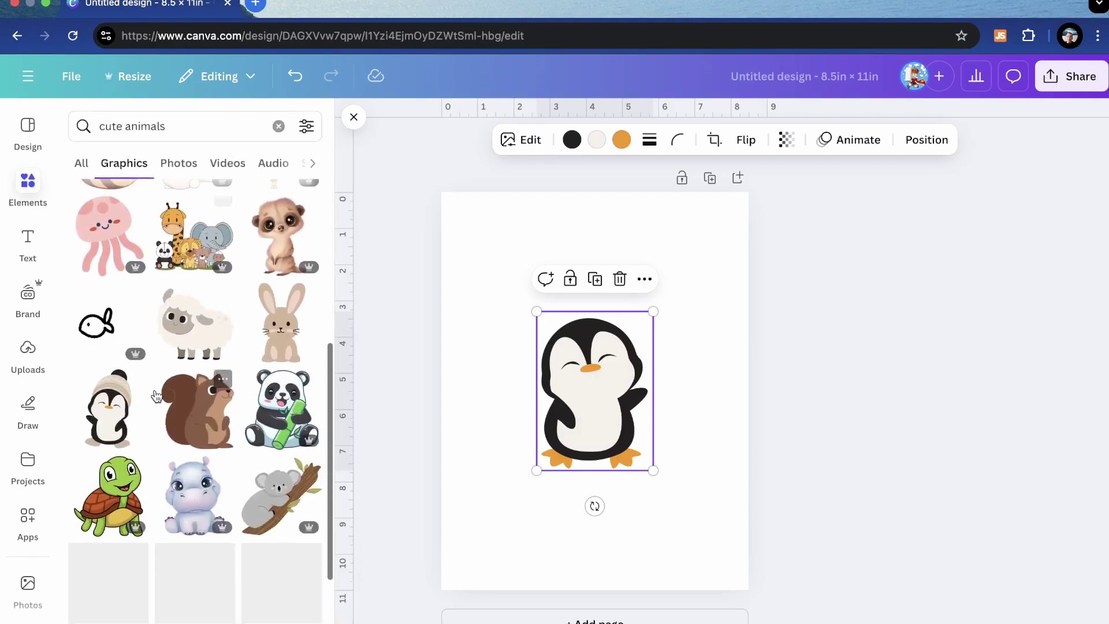
click(93, 427)
- Move the hat penguin off the plain one and shrink the plain penguin
scroll(124, 549, down, 5)
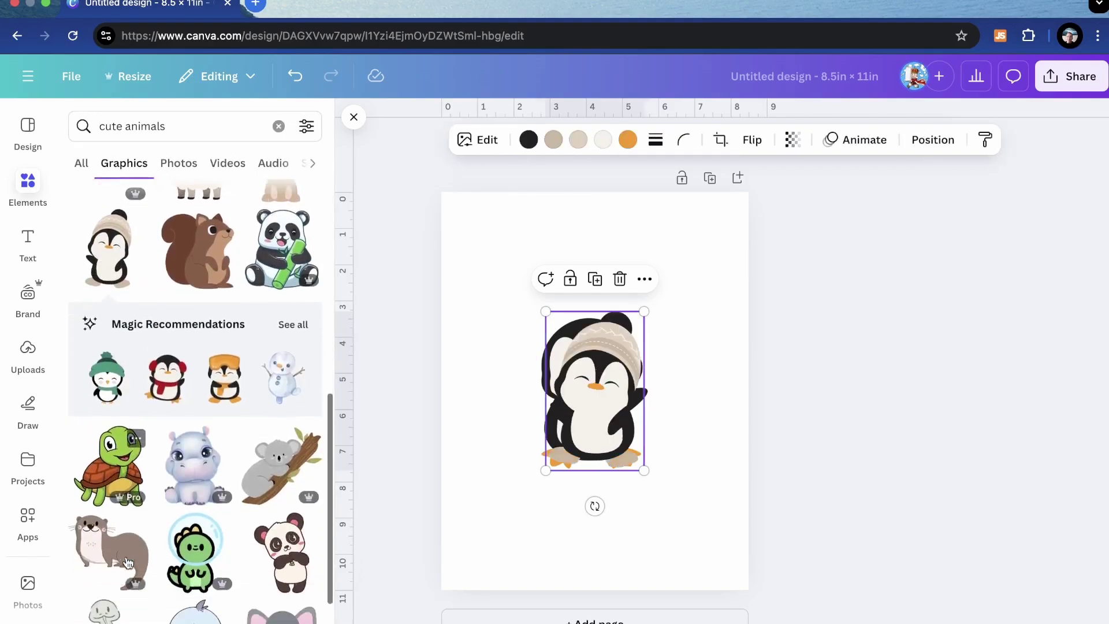
scroll(128, 564, down, 5)
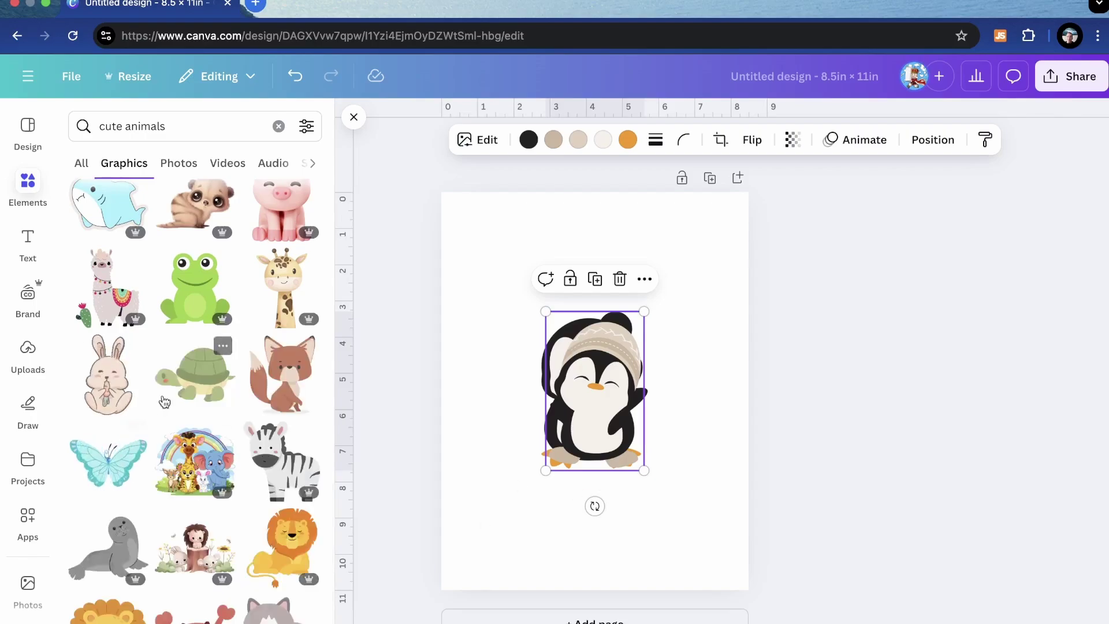
scroll(164, 401, up, 10)
drag(595, 393, 532, 392)
drag(595, 470, 530, 384)
- Shrink the hat penguin to match, then duplicate the penguin pair to the right
click(680, 398)
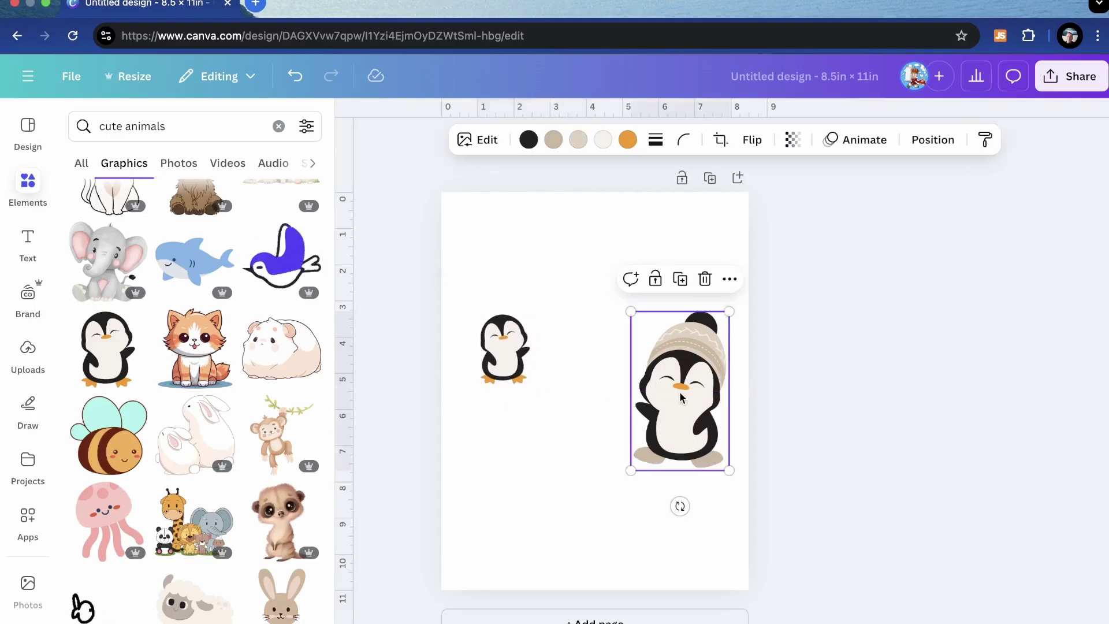
drag(728, 470, 597, 387)
drag(490, 469, 600, 317)
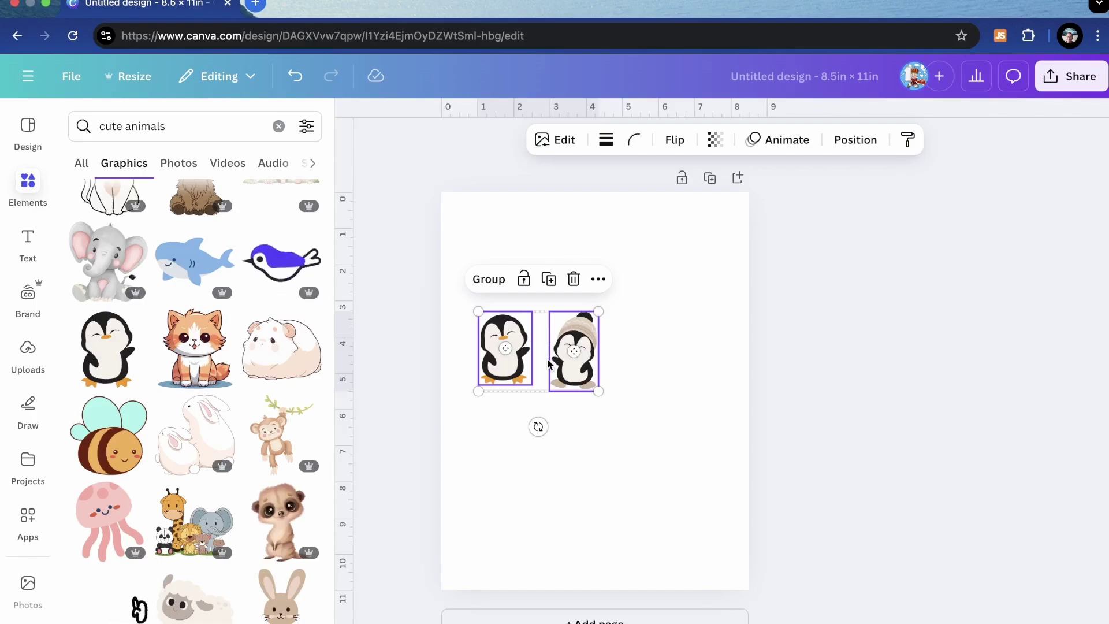
drag(548, 363, 558, 404)
drag(508, 380, 645, 364)
click(501, 446)
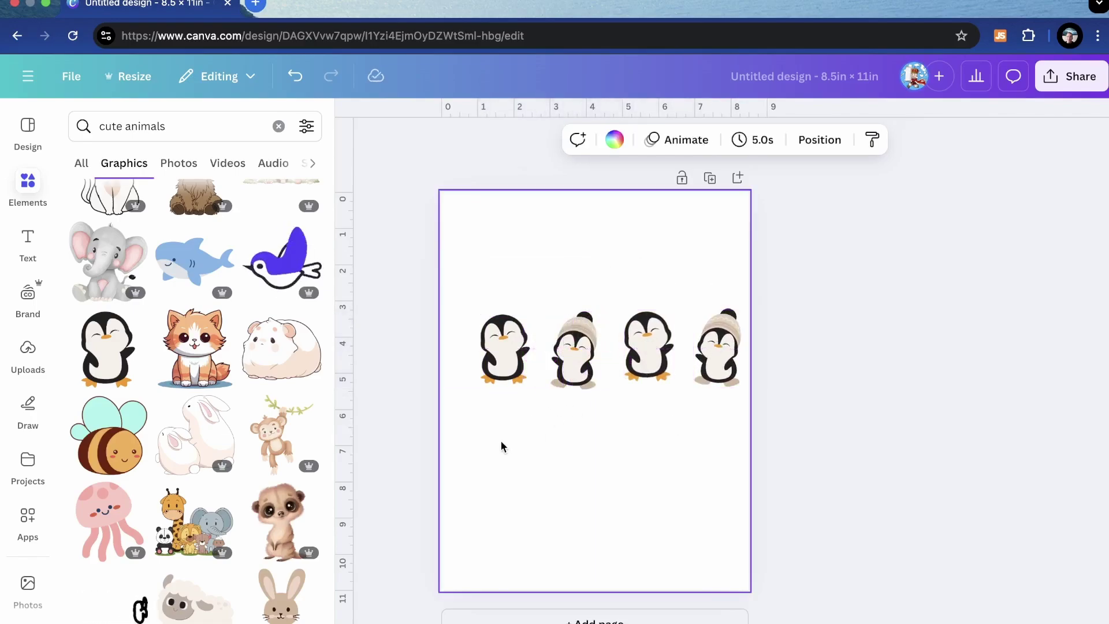
- Copy the row of four penguins downward until four rows fill the page
drag(502, 393, 700, 281)
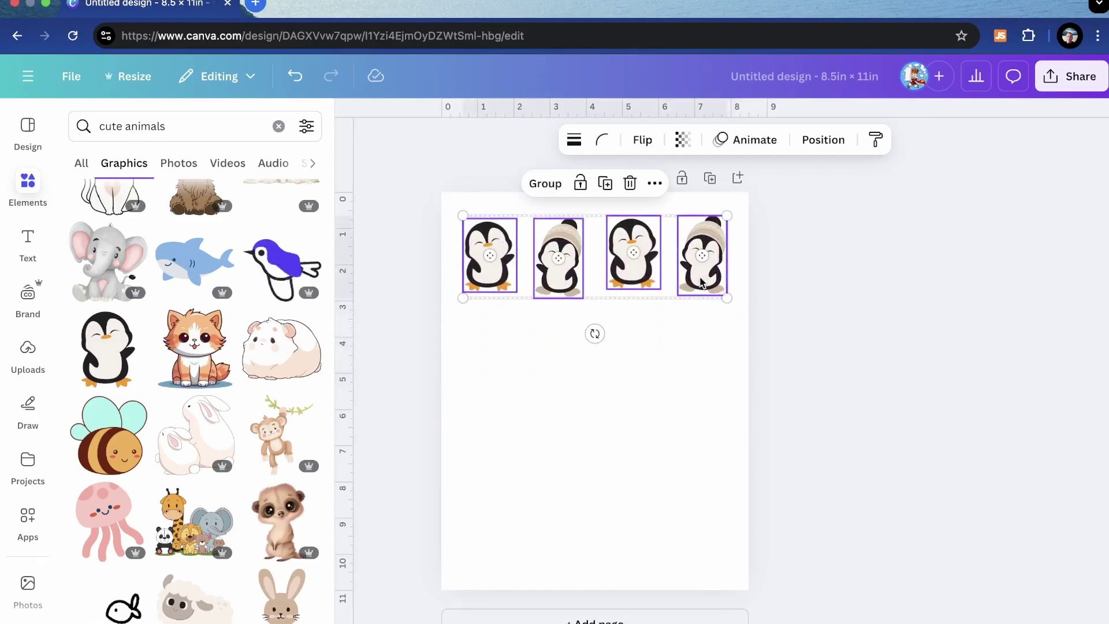
key(shift+Right)
key(shift+Down)
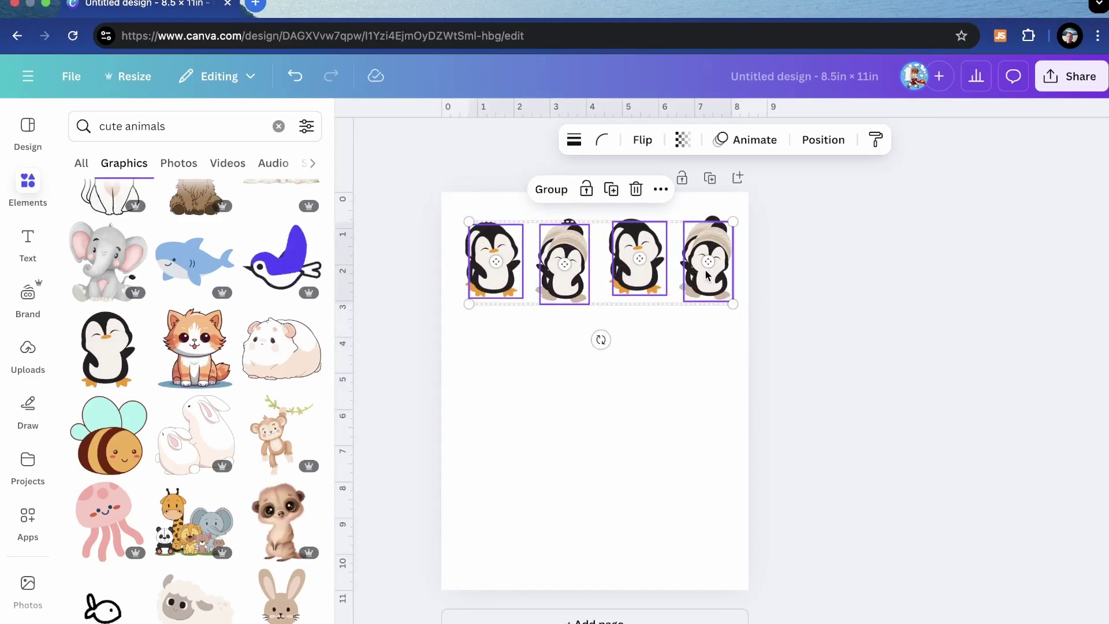
drag(705, 287, 696, 368)
alt+drag(697, 368, 709, 462)
key(ctrl+z)
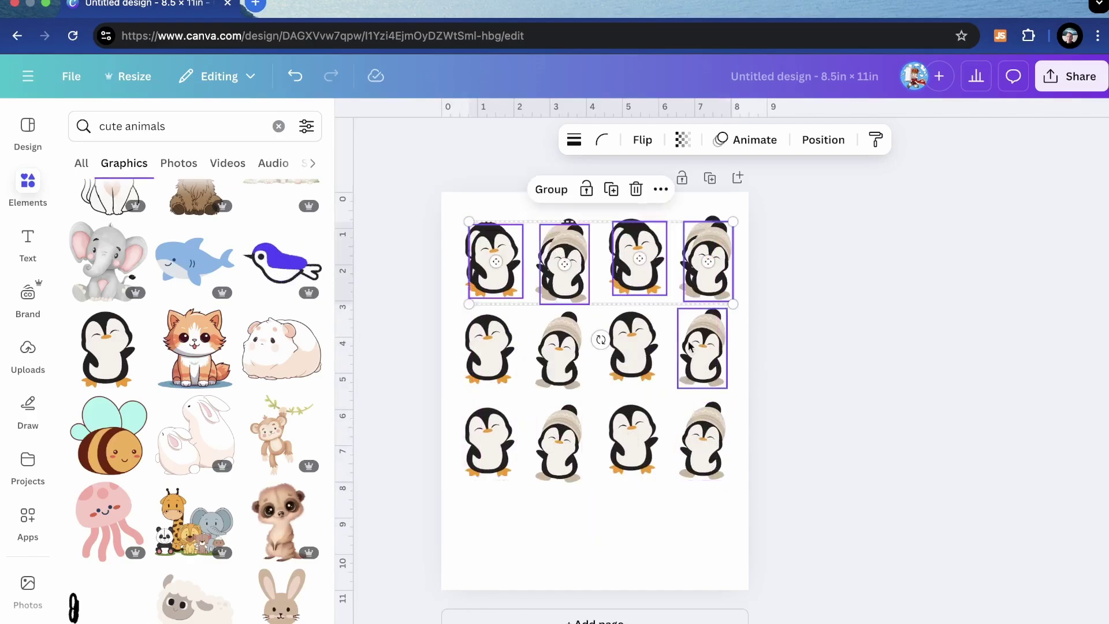
drag(713, 283, 703, 559)
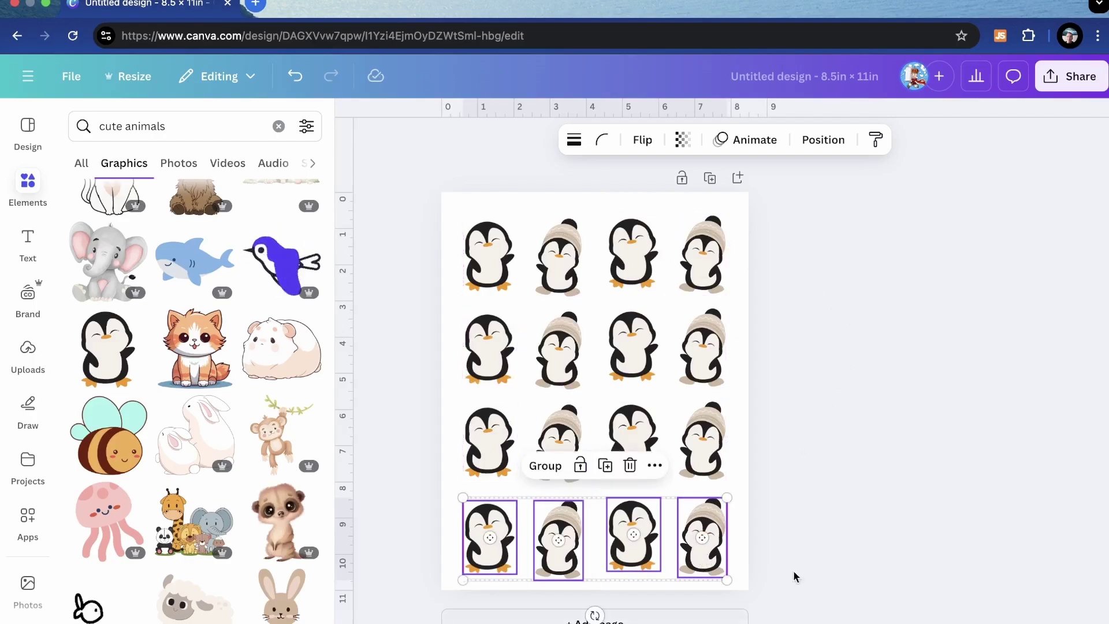
click(414, 354)
drag(396, 238, 772, 574)
click(834, 528)
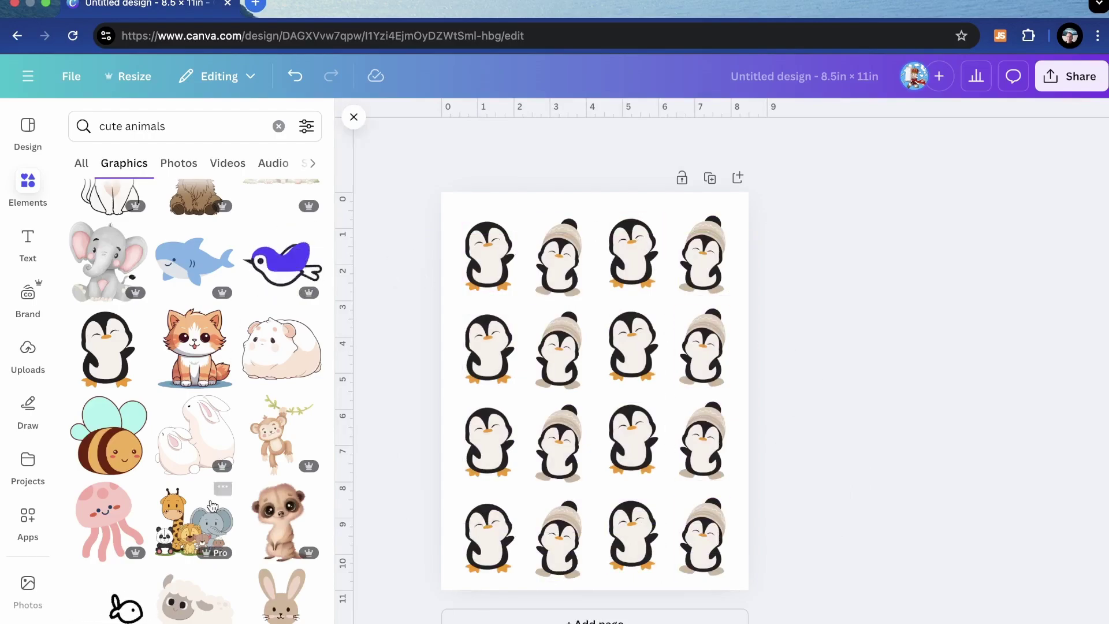
scroll(213, 507, up, 2)
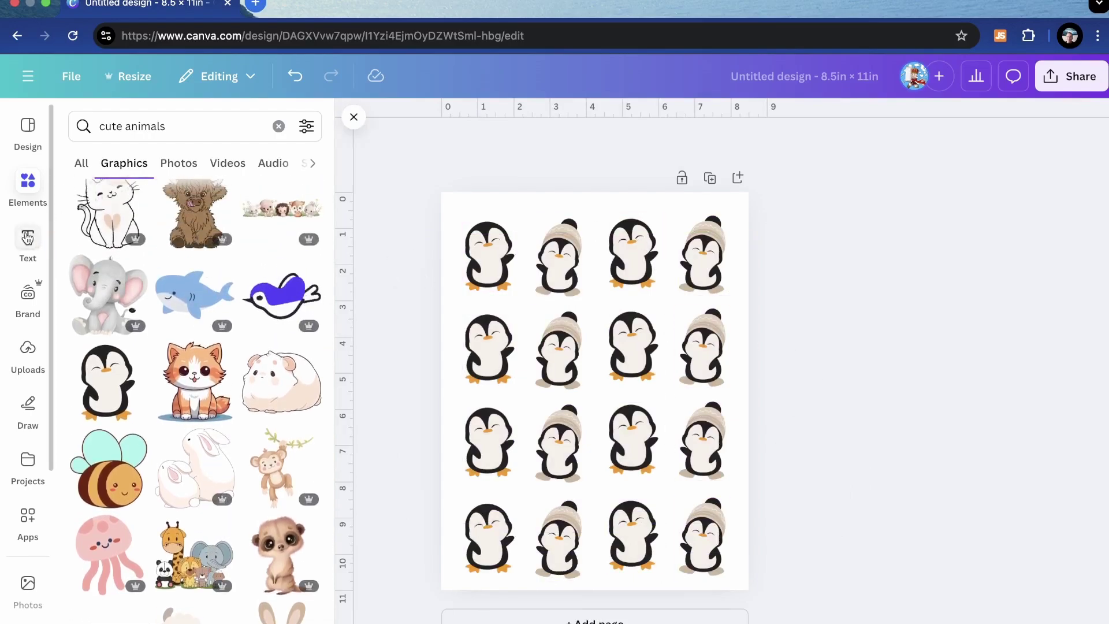
click(28, 238)
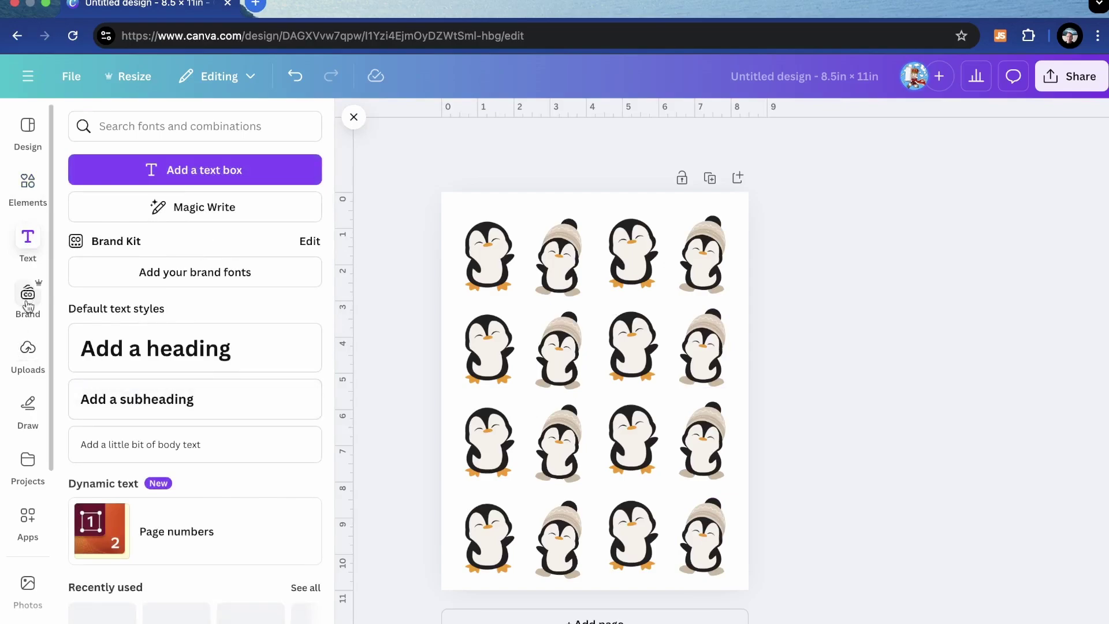
scroll(28, 404, down, 1)
click(28, 374)
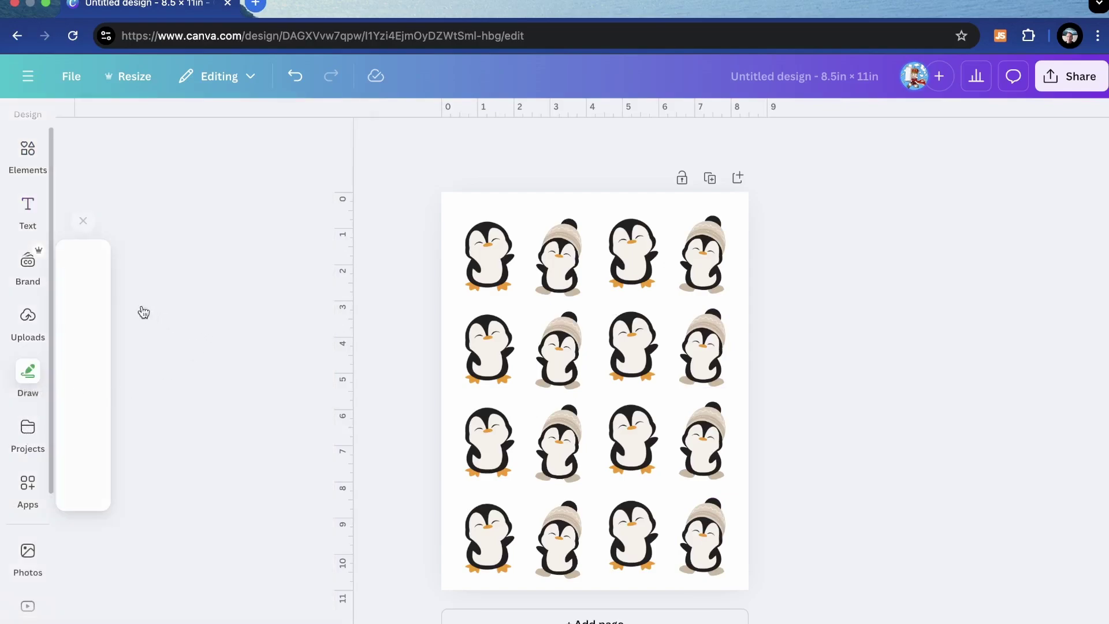
click(28, 159)
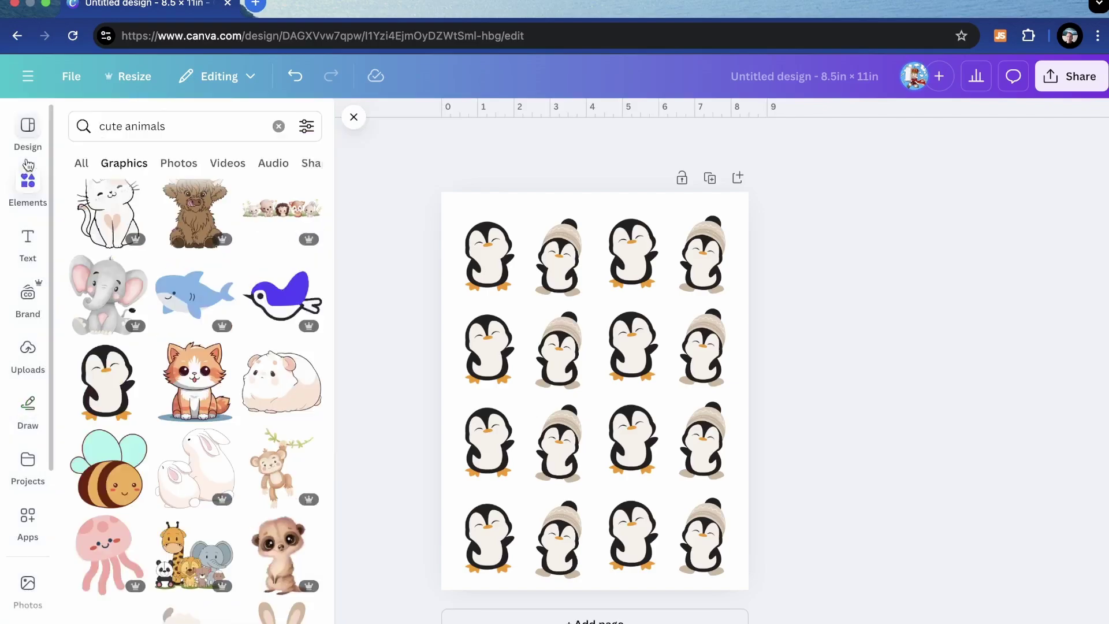
scroll(116, 494, down, 2)
scroll(115, 493, up, 3)
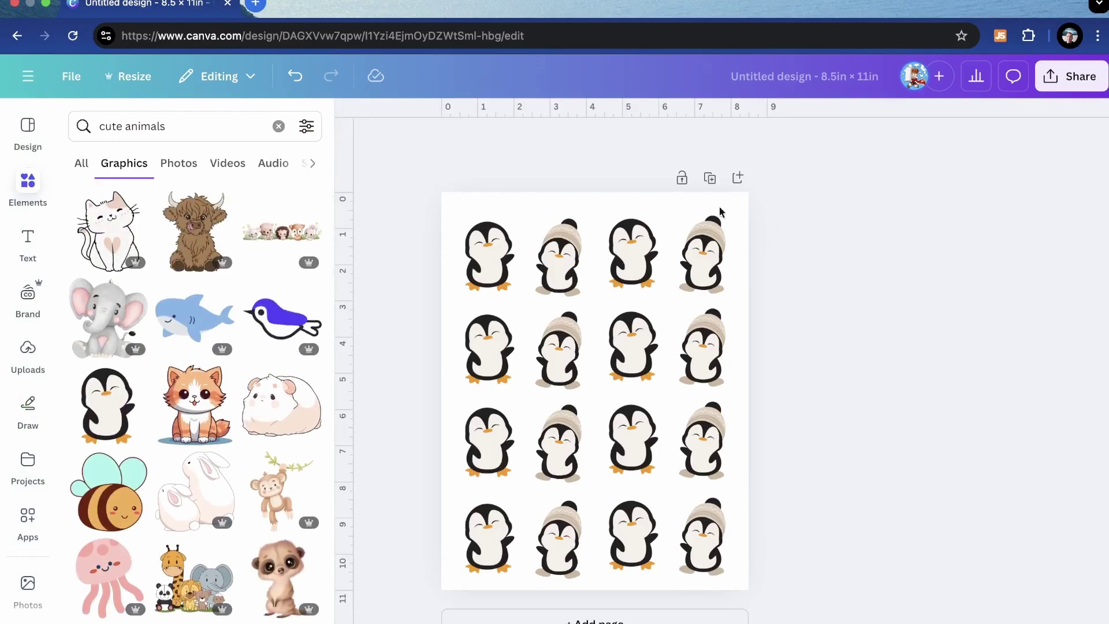
click(489, 263)
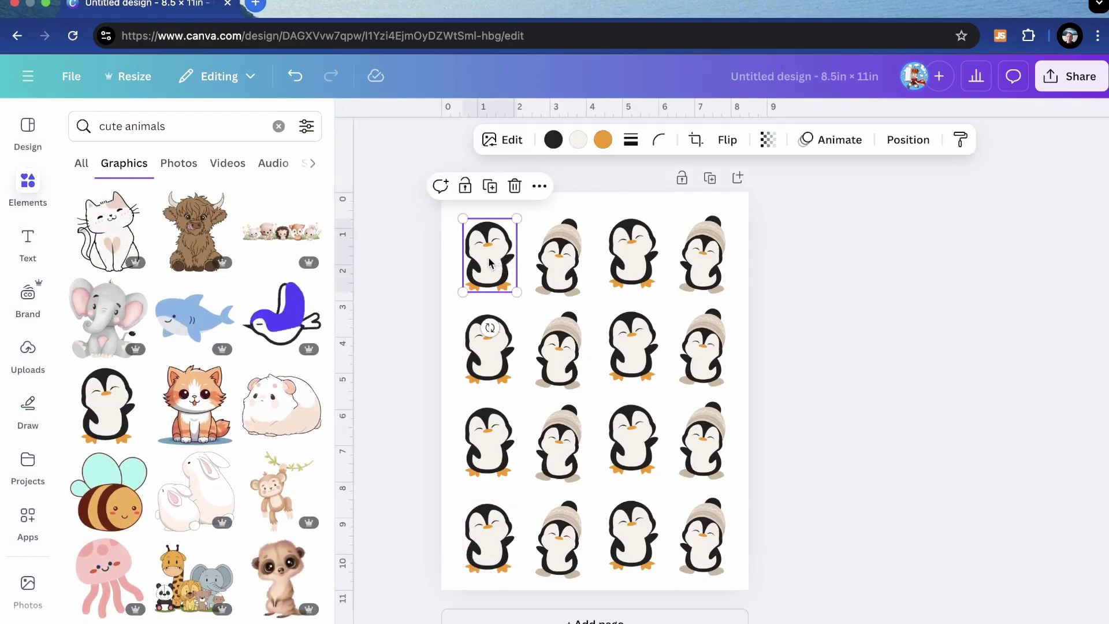
- Set the top-left penguin's vibrance and saturation to 100, with brightness slightly raised
click(504, 142)
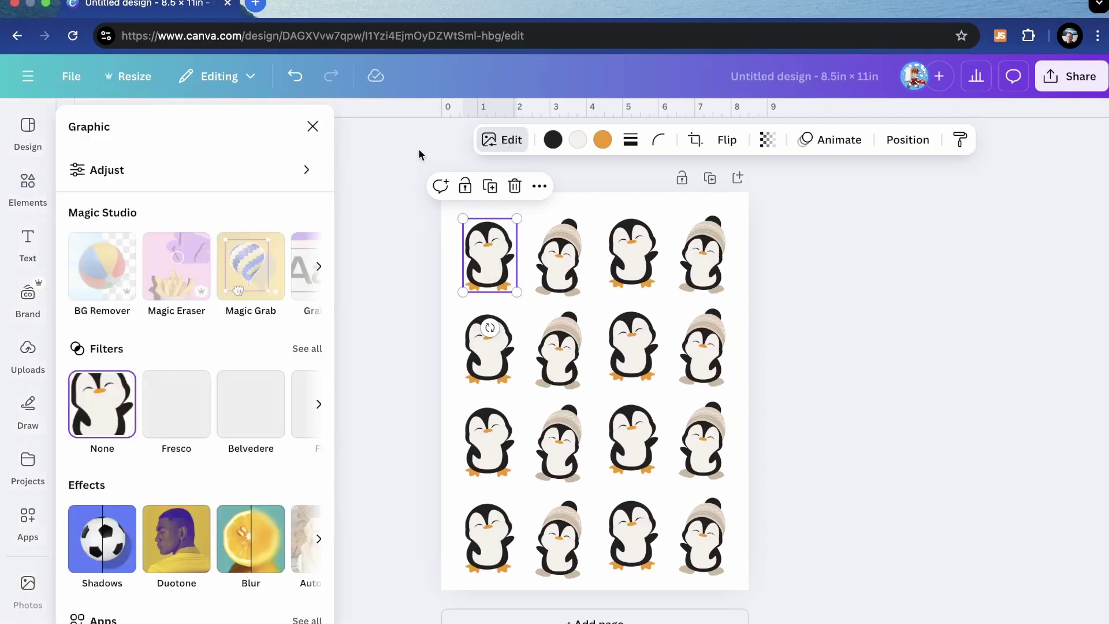
click(172, 163)
scroll(213, 332, down, 3)
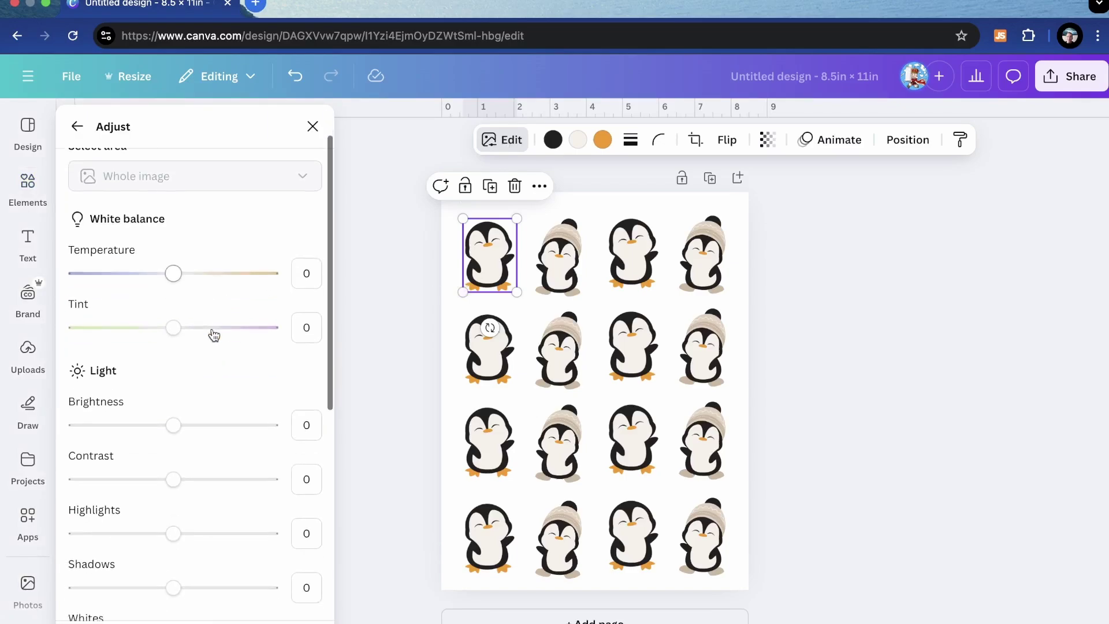
drag(171, 405, 282, 455)
scroll(176, 425, down, 5)
scroll(178, 425, down, 2)
drag(175, 502, 283, 503)
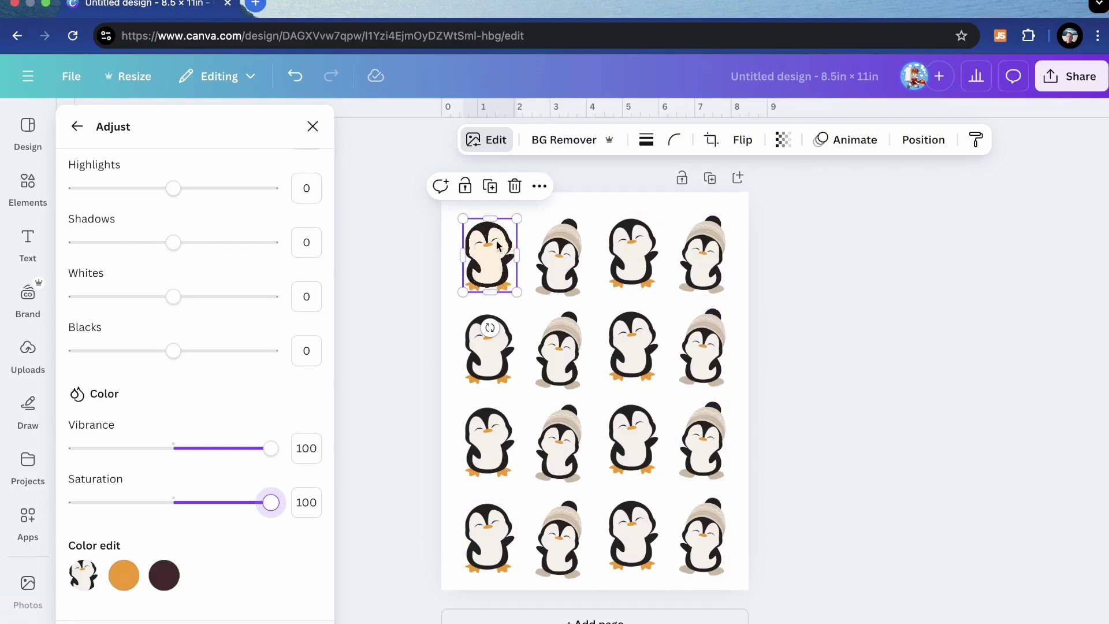
click(448, 309)
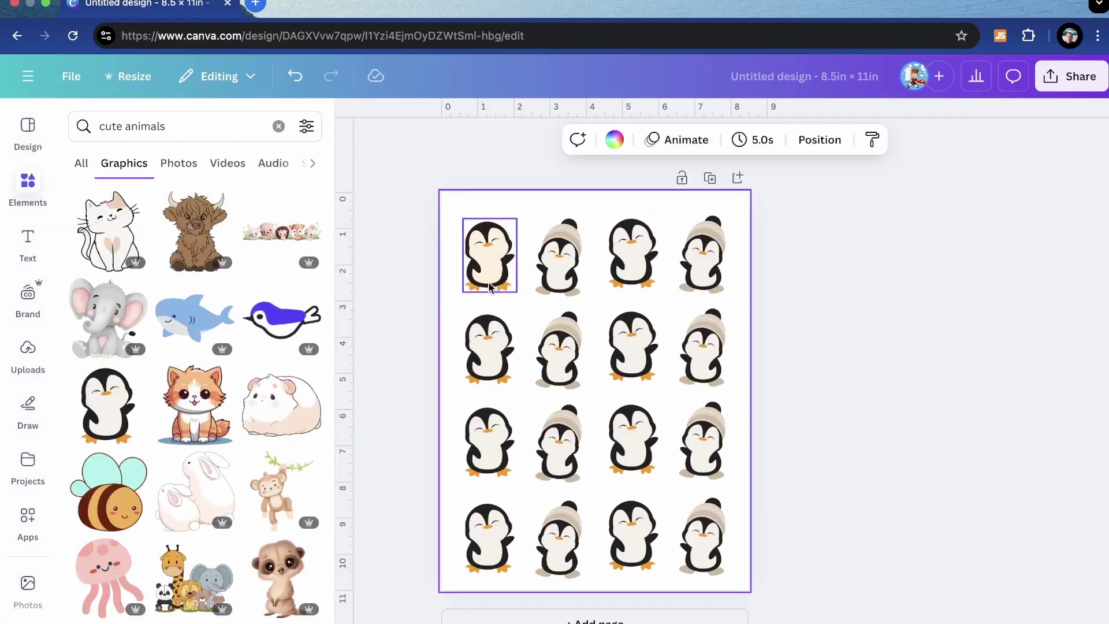
- Retitle the design 'cute penguins' and bring up its Share panel
click(434, 238)
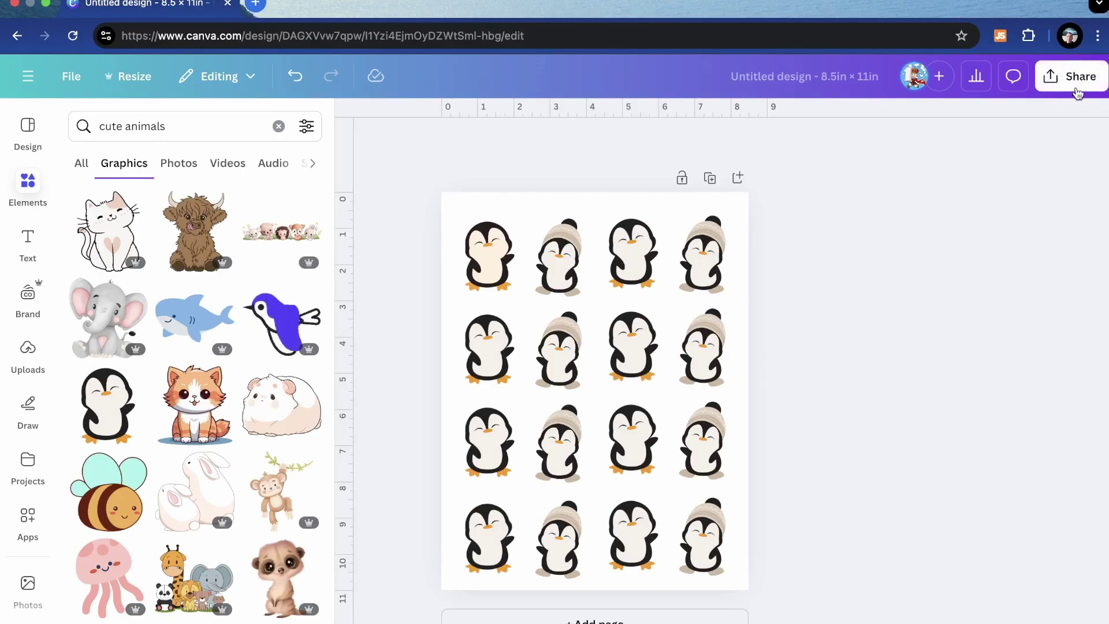
click(794, 81)
key(BackSpace)
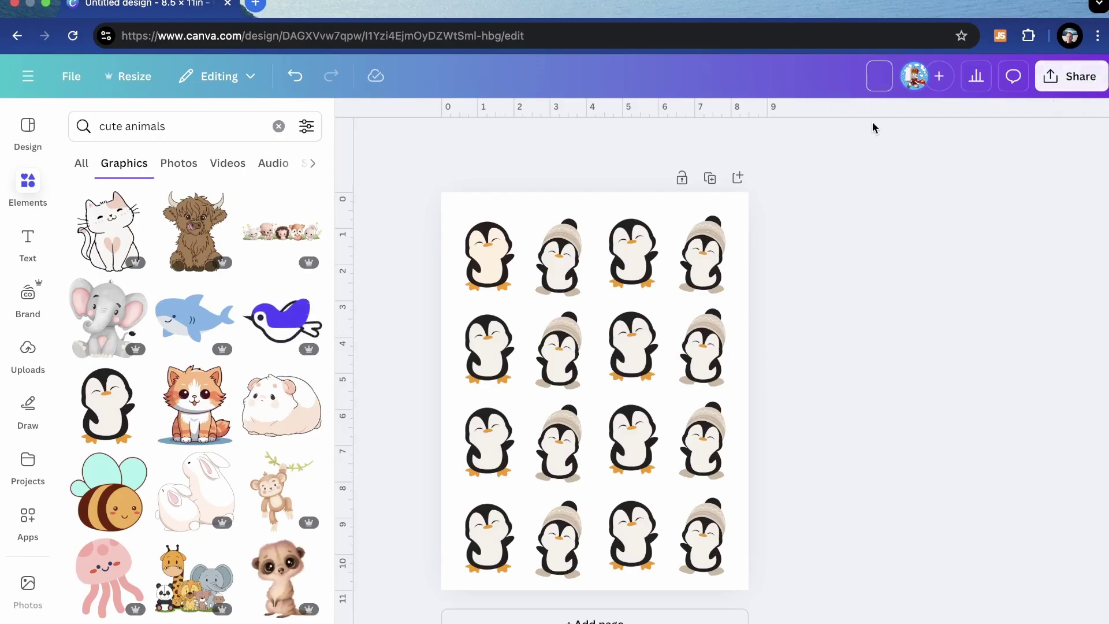
text(cute pen)
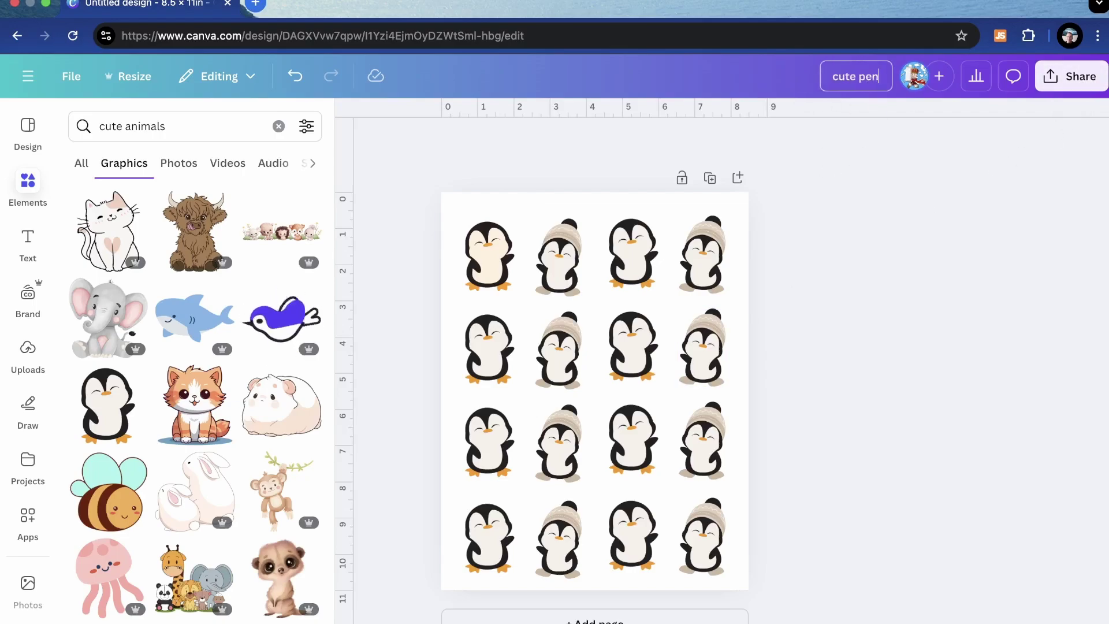
text(guins)
key(Return)
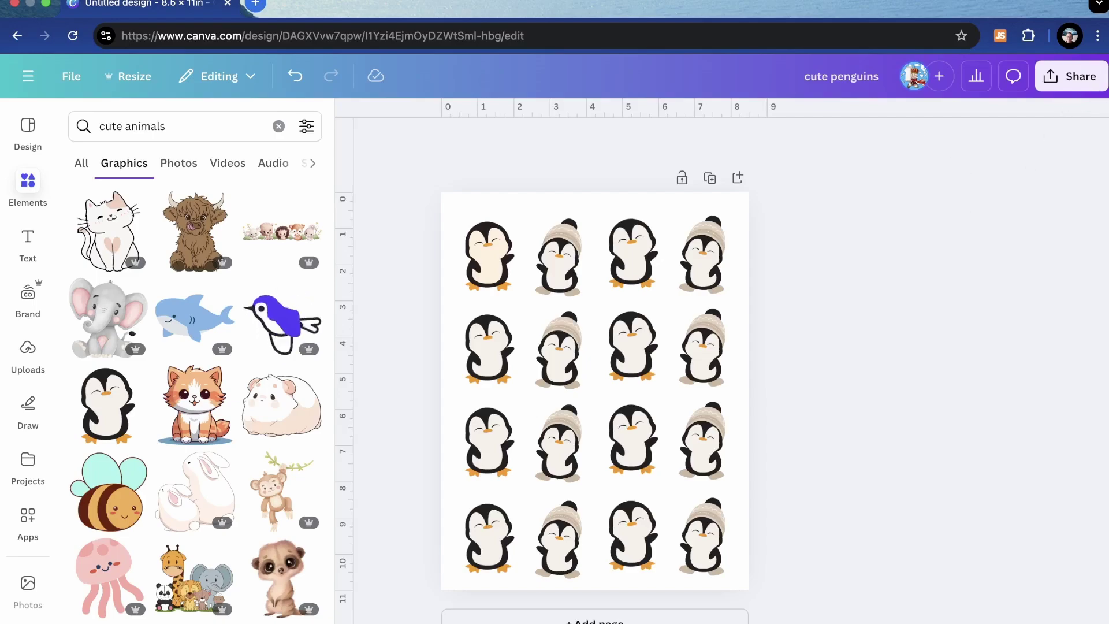
click(1092, 82)
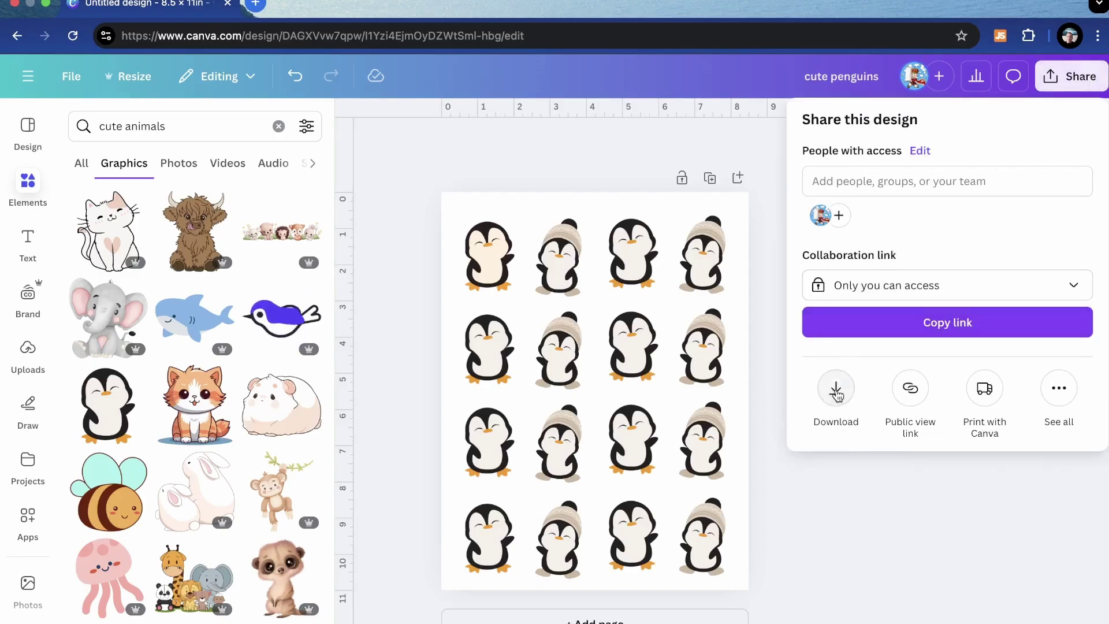
- Download the sheet as PNG at size 1 and open cute penguins.png
click(836, 392)
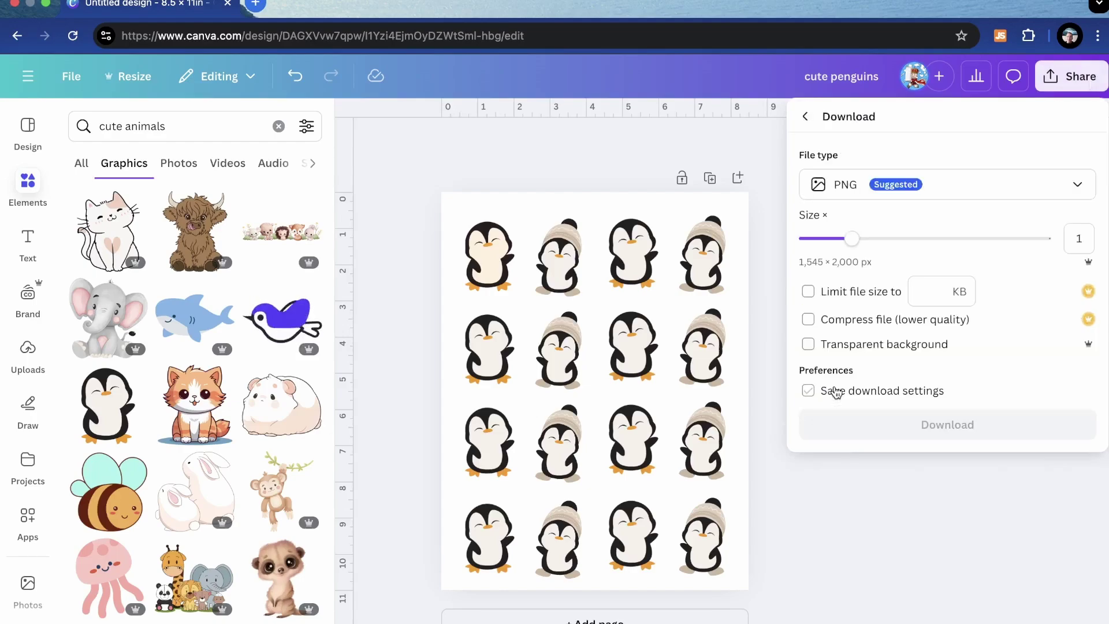
click(1057, 186)
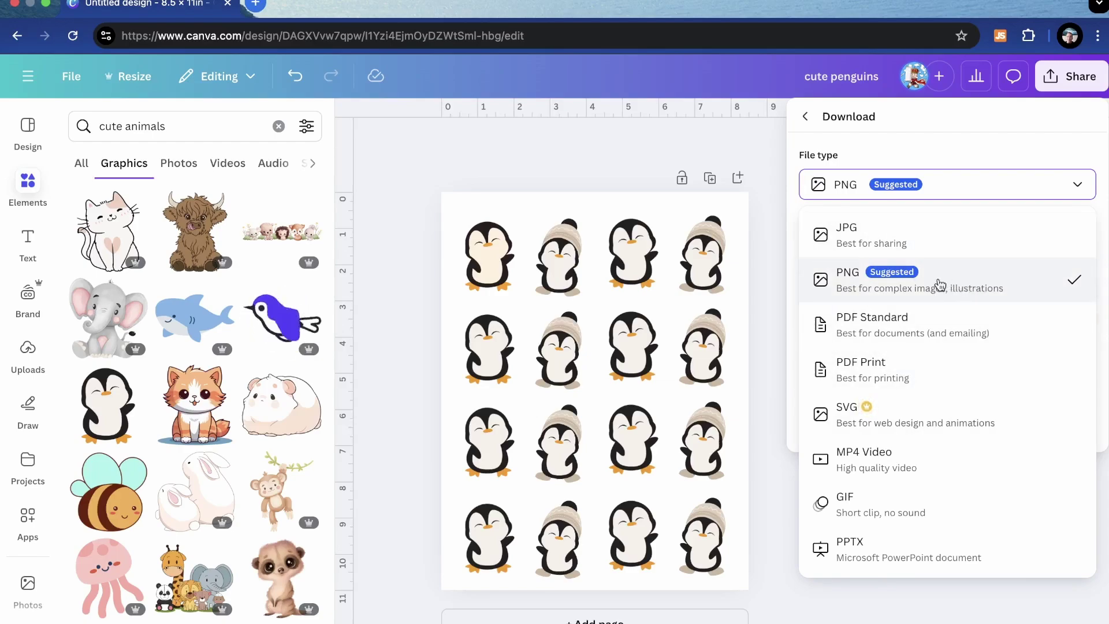
click(802, 271)
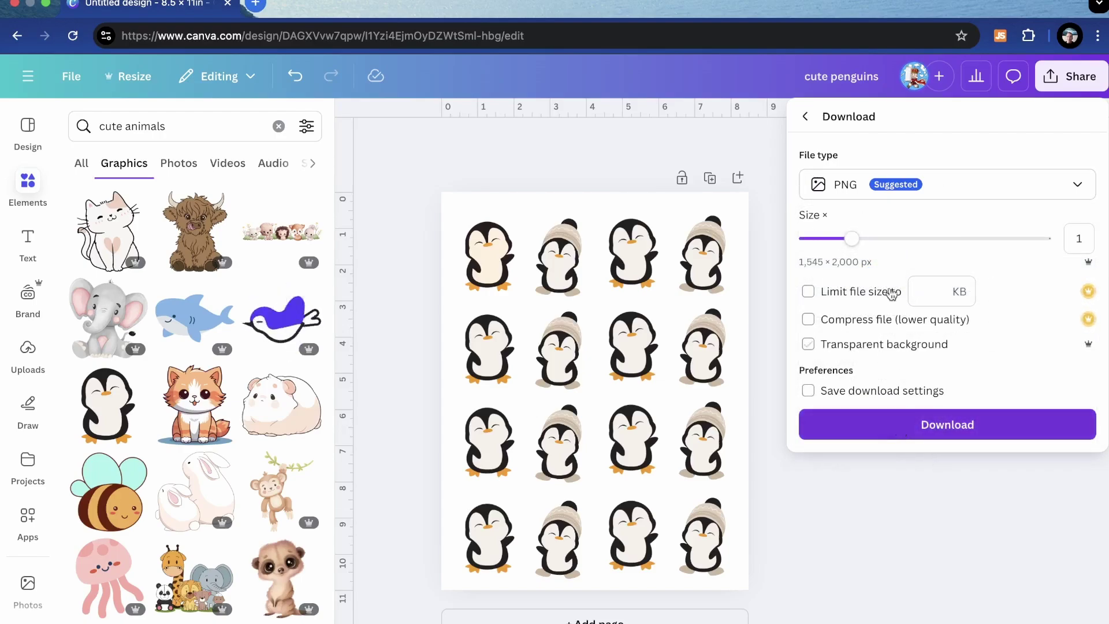
mouse_move(853, 239)
mouse_down()
mouse_move(896, 240)
mouse_move(842, 260)
mouse_move(852, 246)
mouse_up()
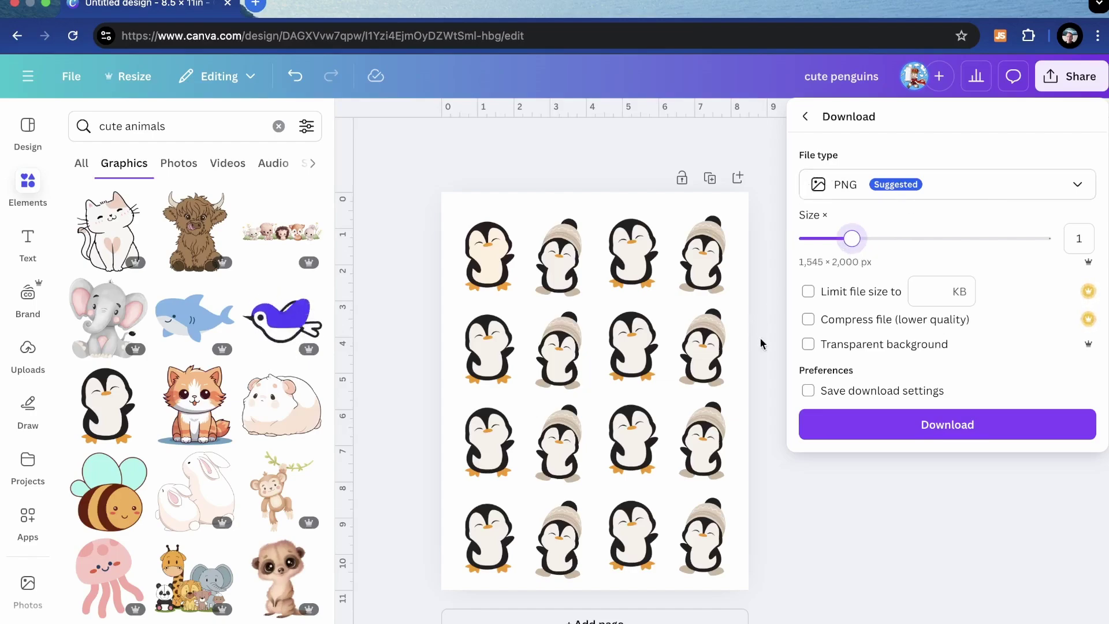
click(864, 426)
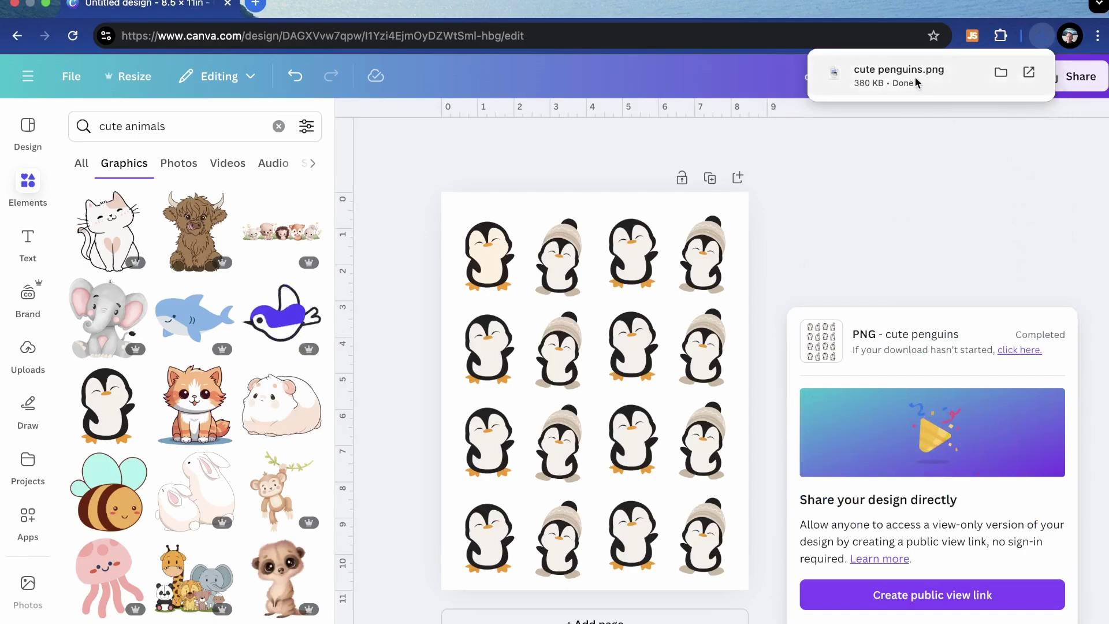
click(920, 78)
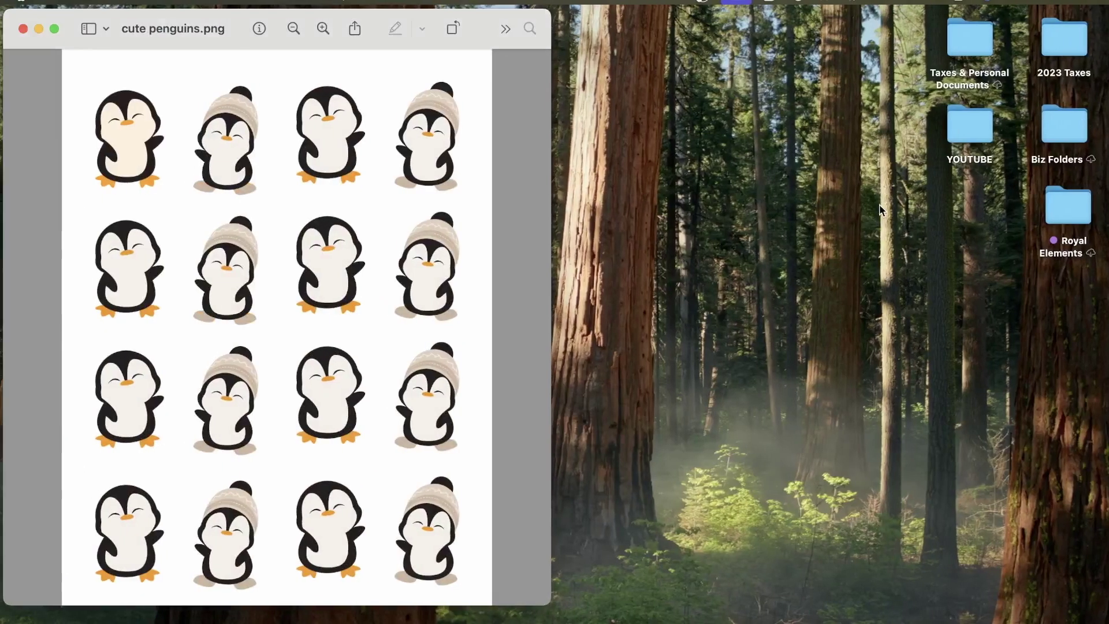
- Show cute penguins.png full screen in Preview, check its print settings, then cancel
drag(373, 14, 626, 14)
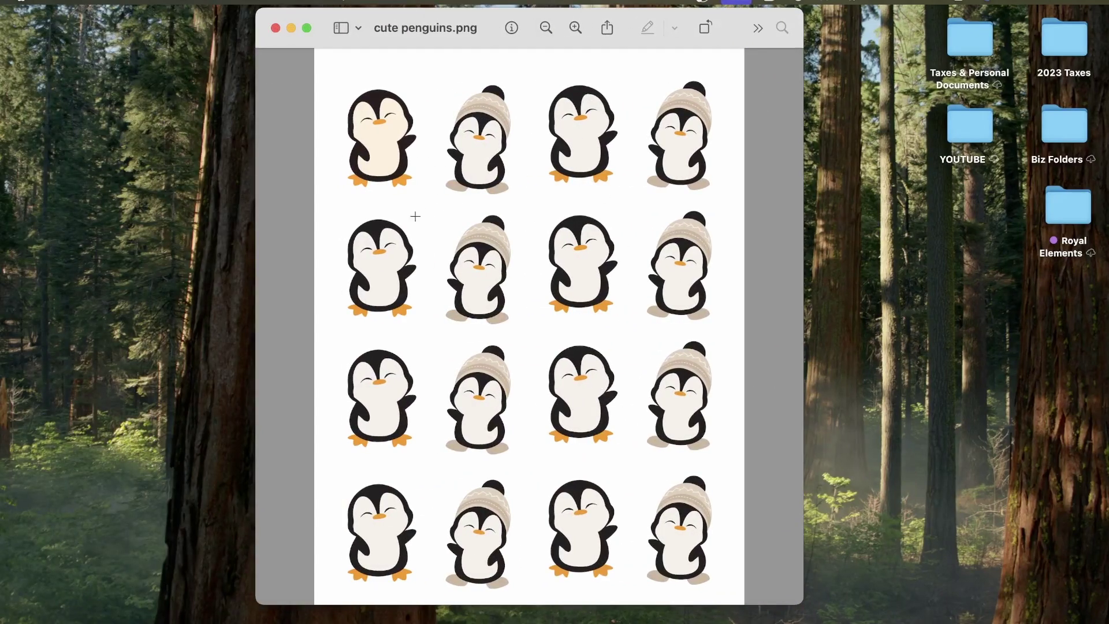
click(308, 28)
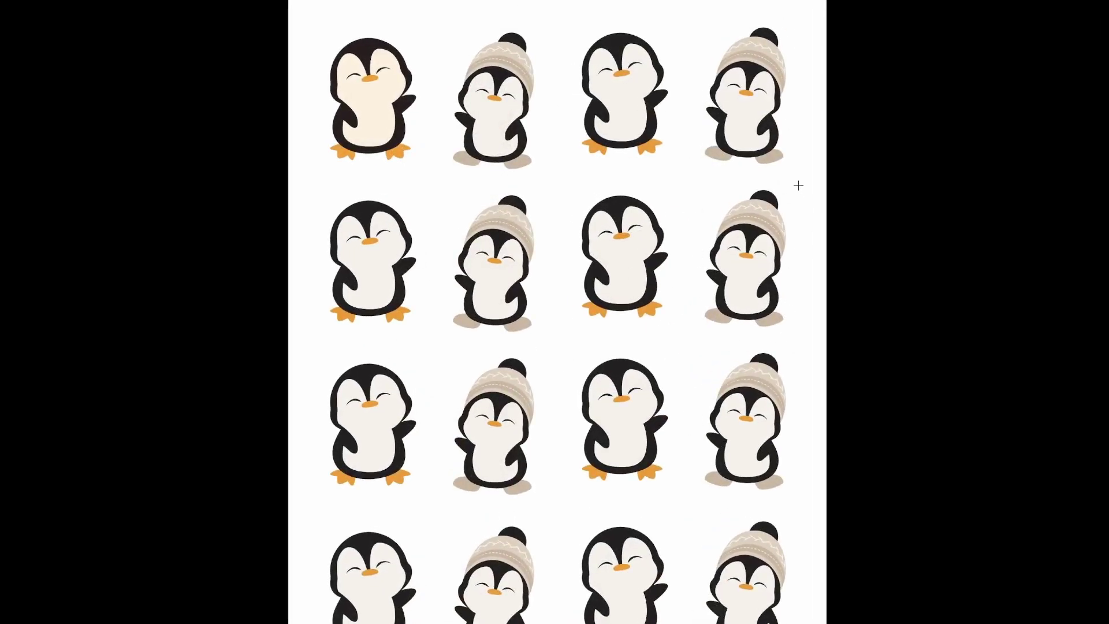
key(super+p)
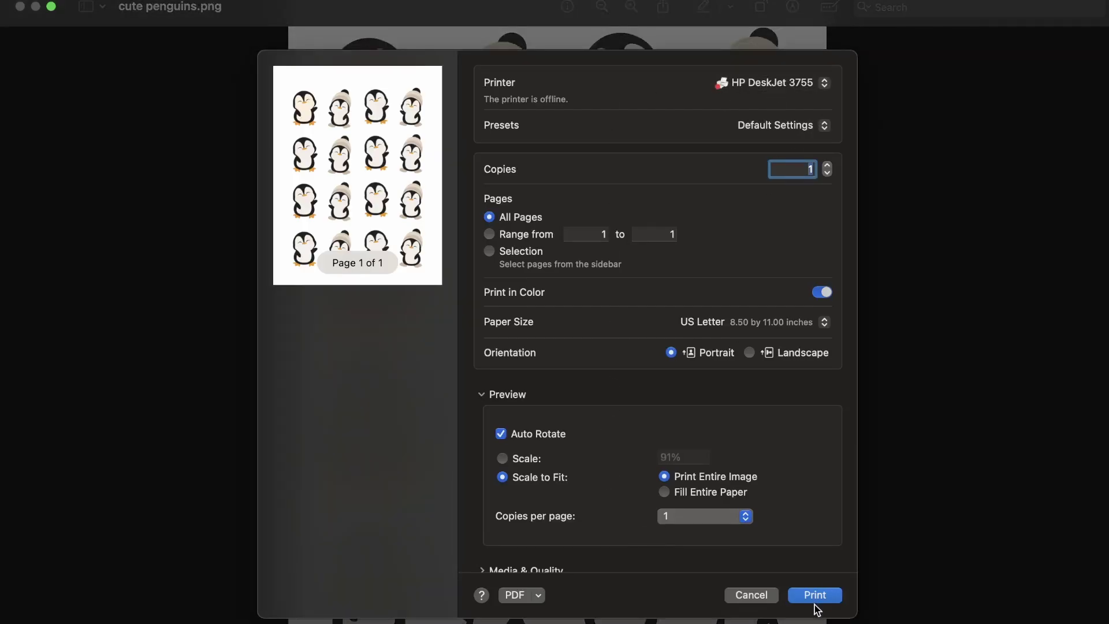
click(753, 595)
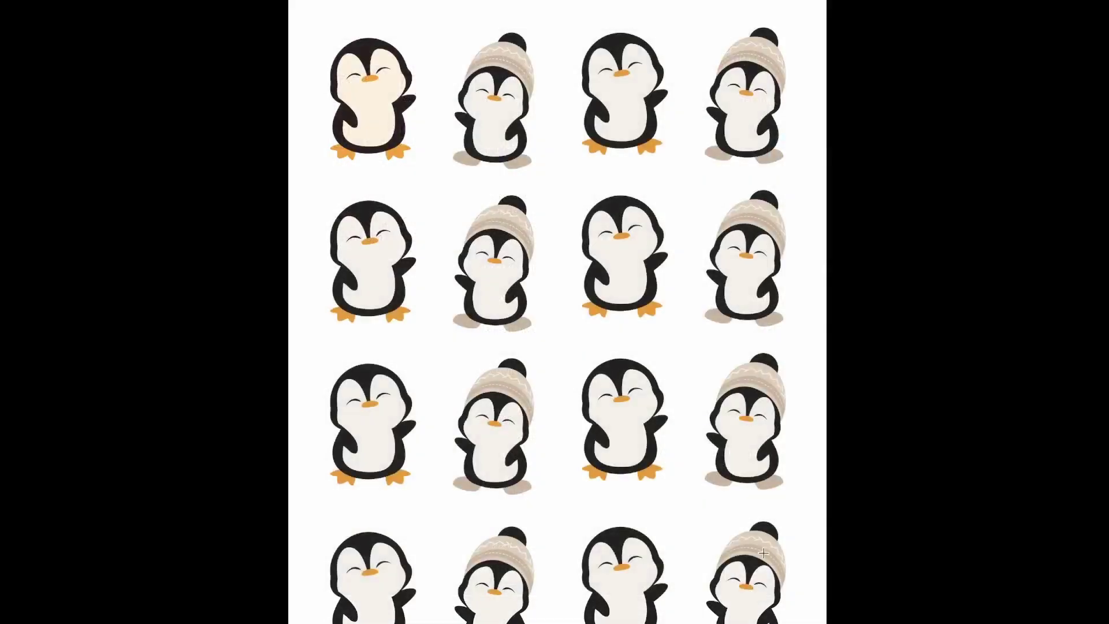